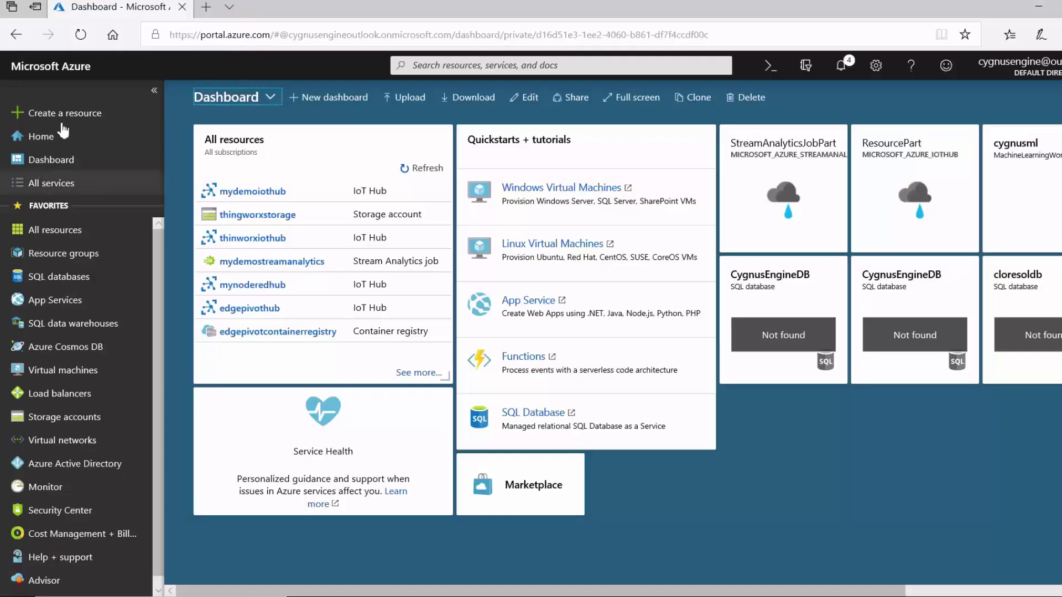
Create the IoT hub timeseriesiothub in demoresourcegroup from the Internet of Things offerings.
click(426, 227)
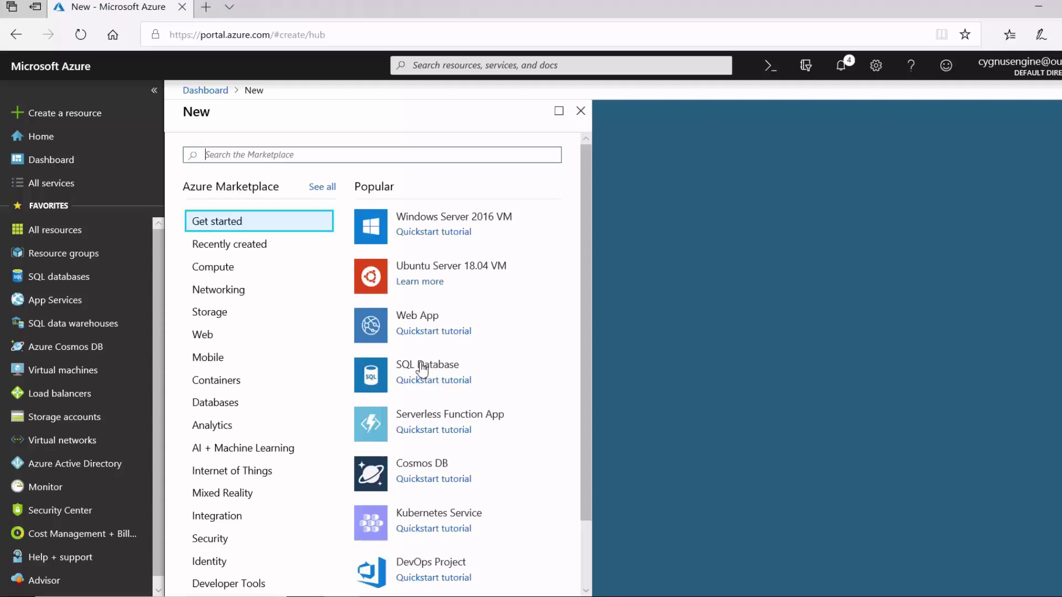
click(268, 408)
scroll(267, 408, down, 2)
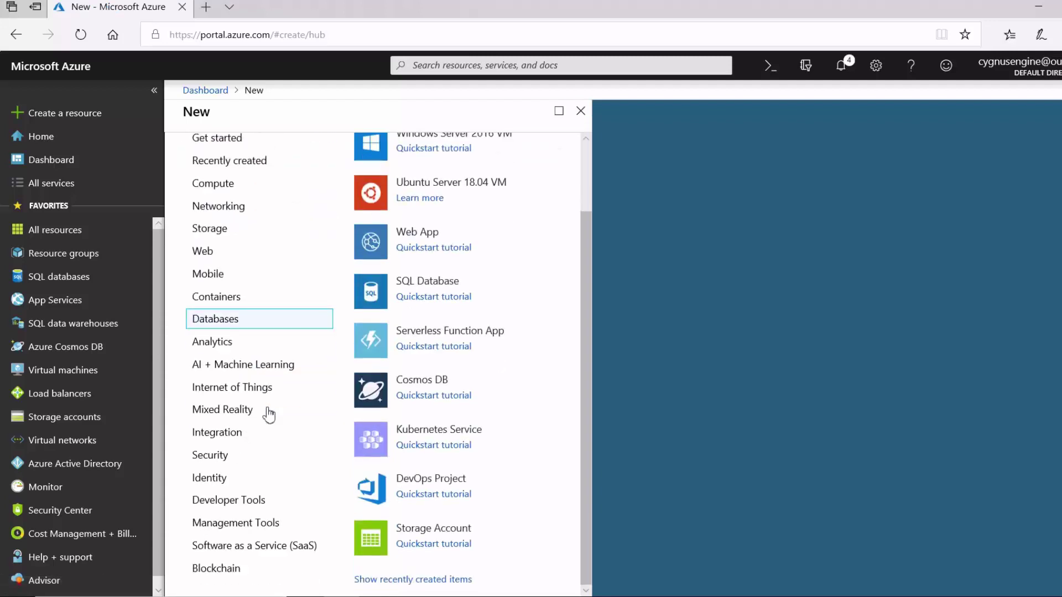
click(245, 393)
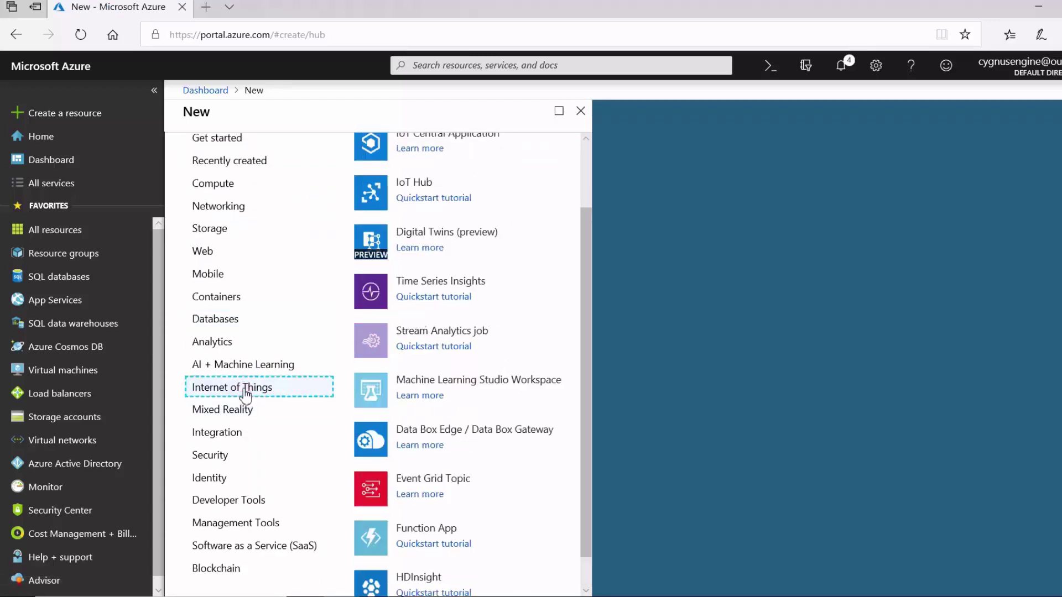
click(410, 187)
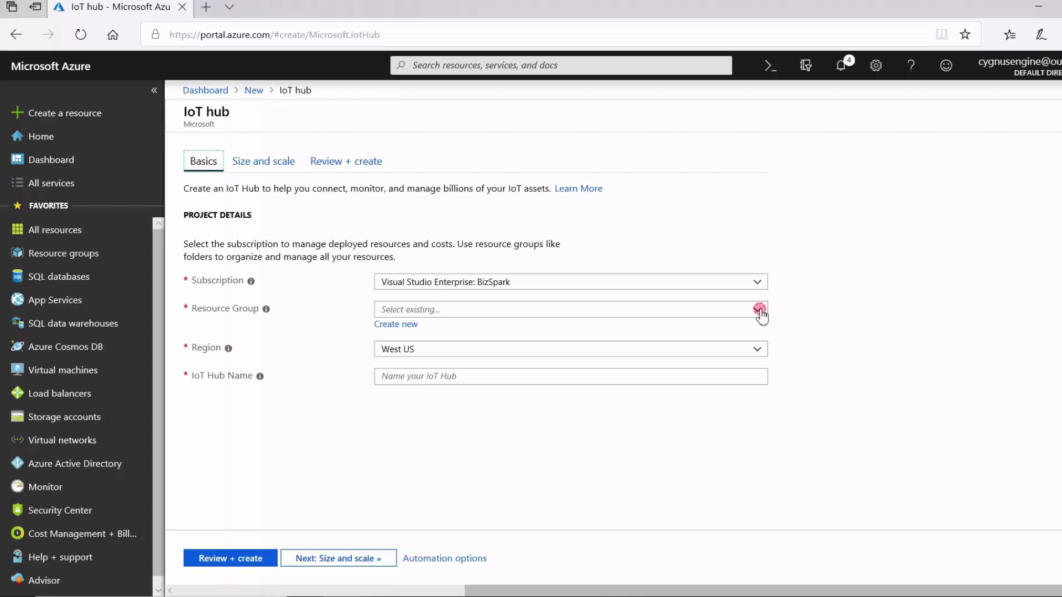
click(758, 311)
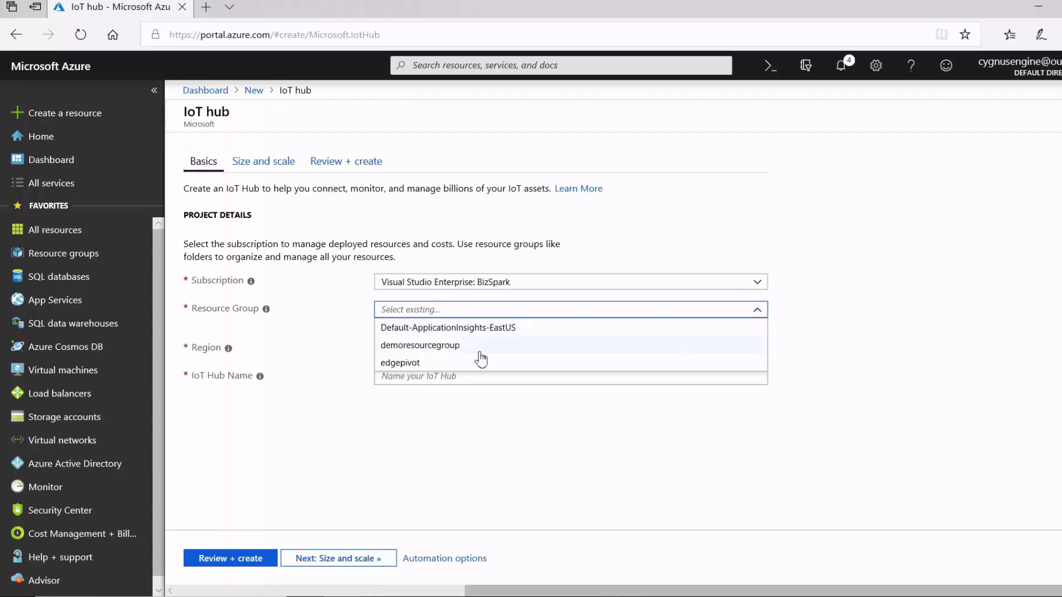
click(474, 348)
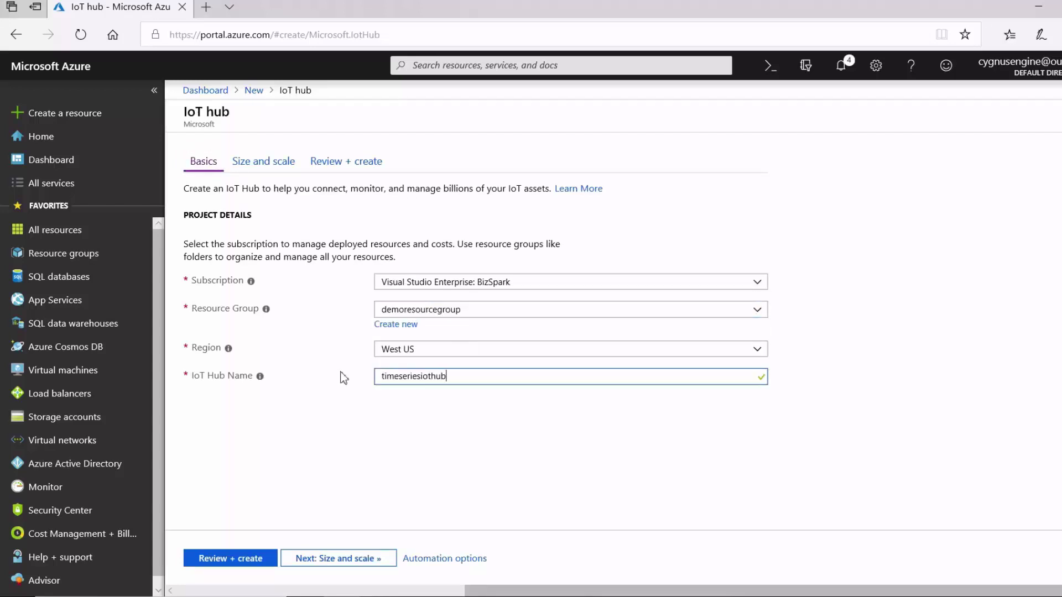
click(230, 559)
click(231, 559)
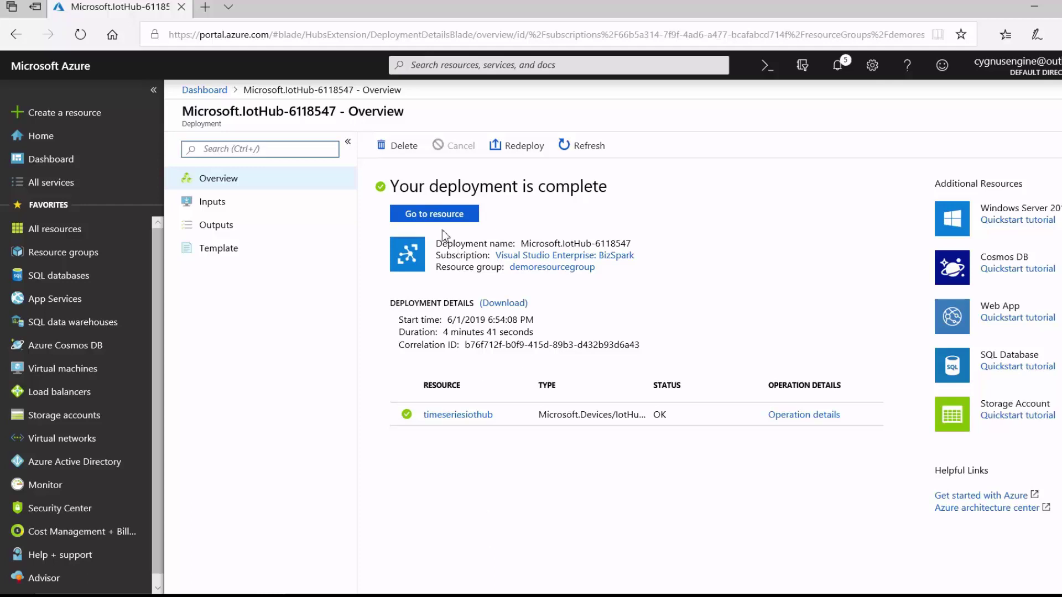
Add a timeseriesconsumer consumer group to timeseriesiothub's built-in events endpoint.
click(423, 217)
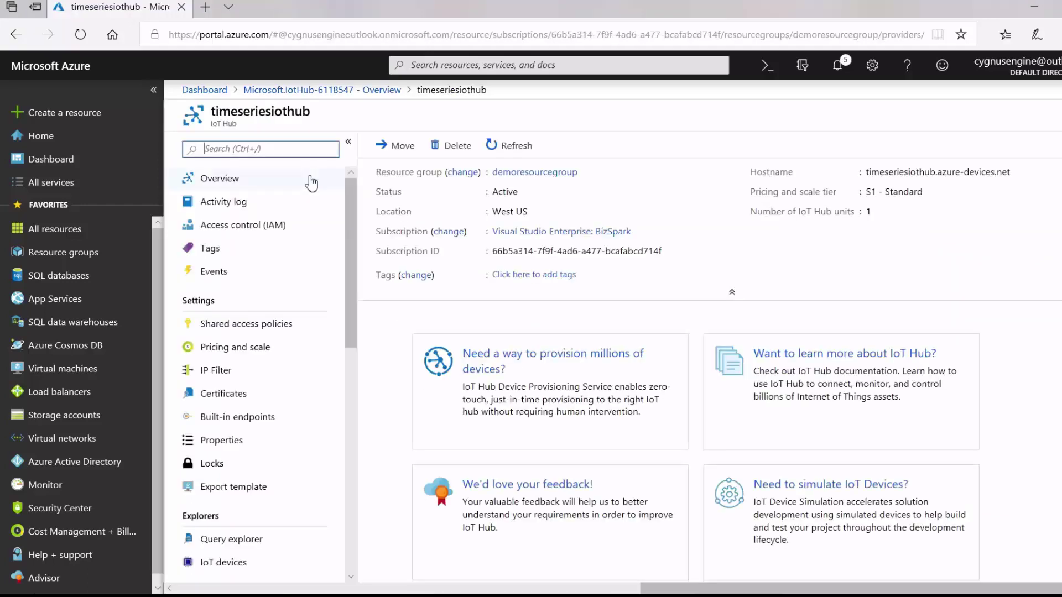
click(243, 422)
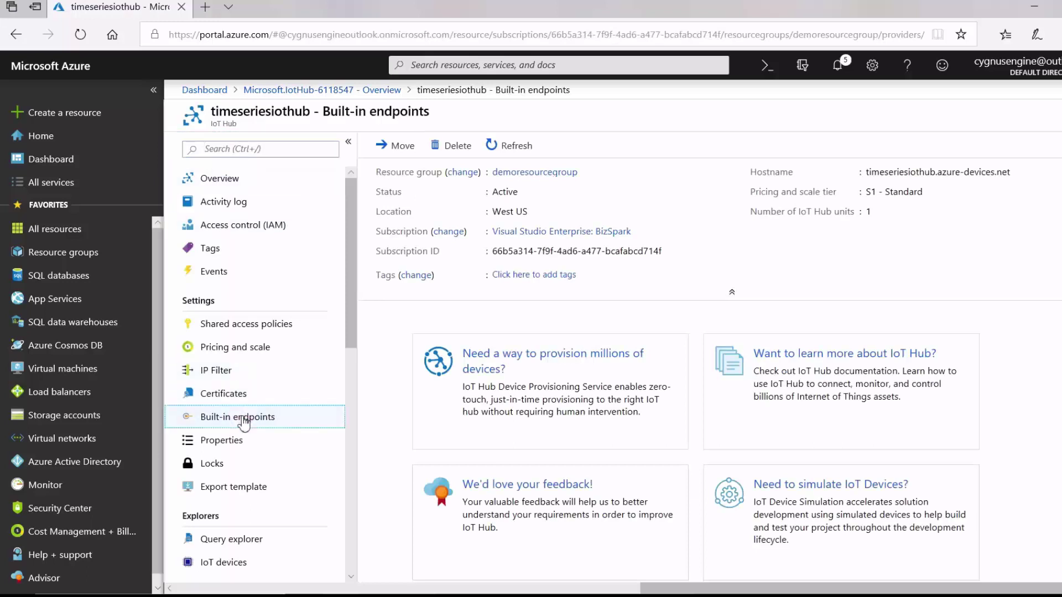
click(460, 455)
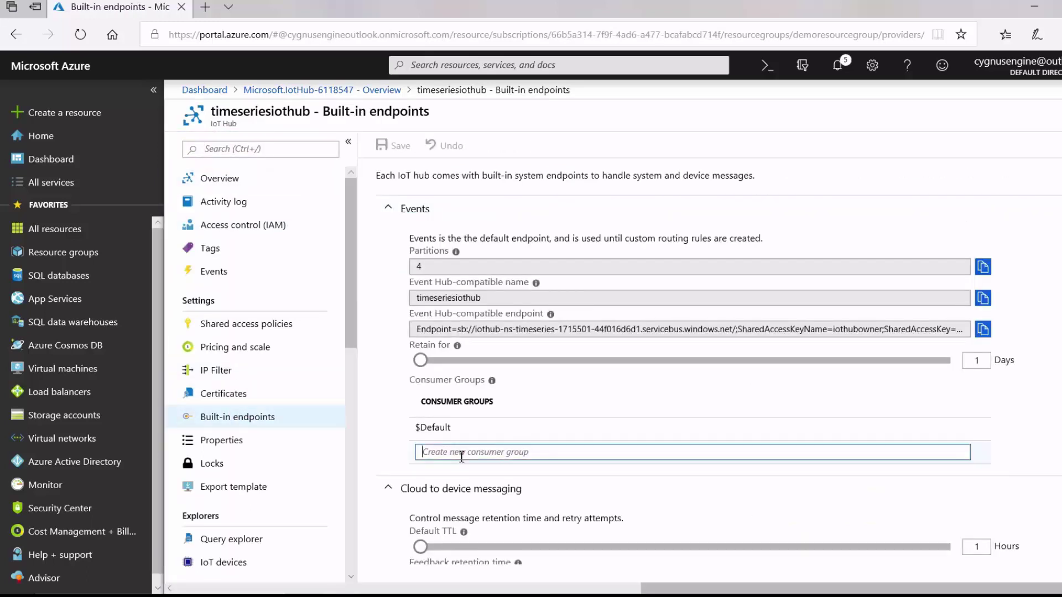
text(times)
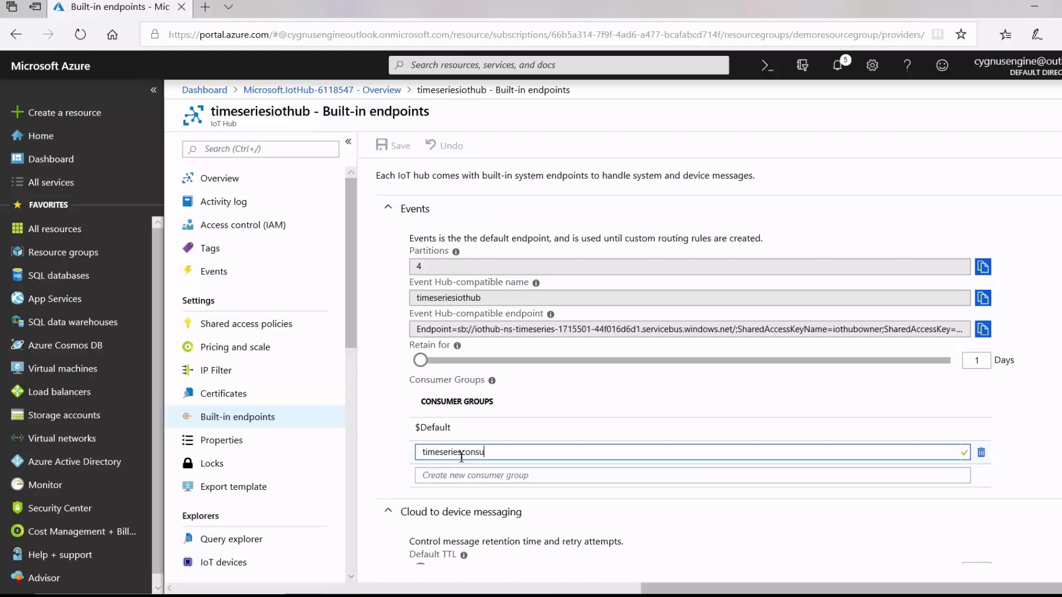
text(er)
click(747, 515)
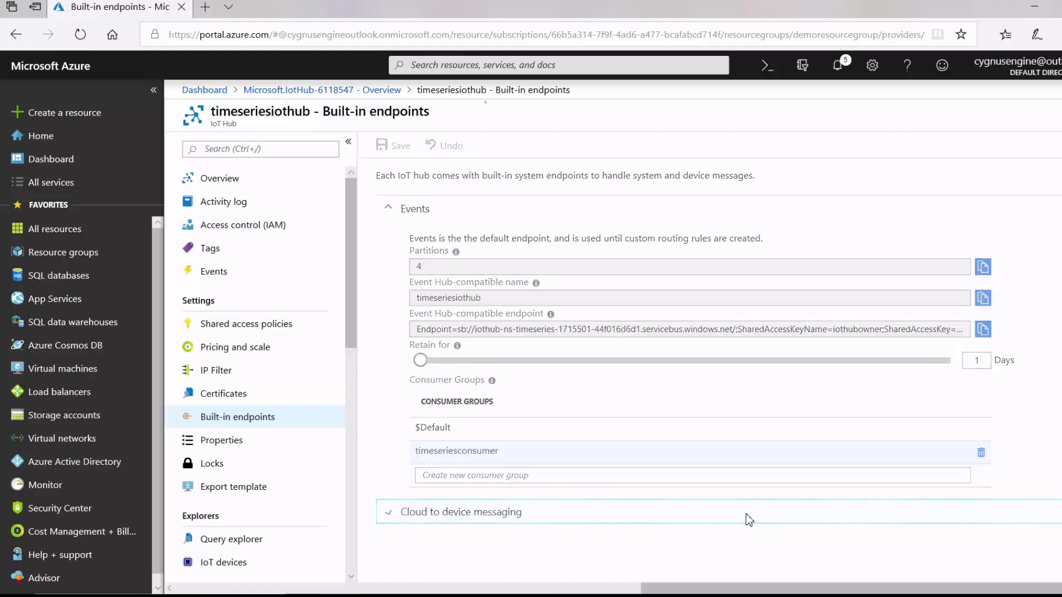
click(686, 513)
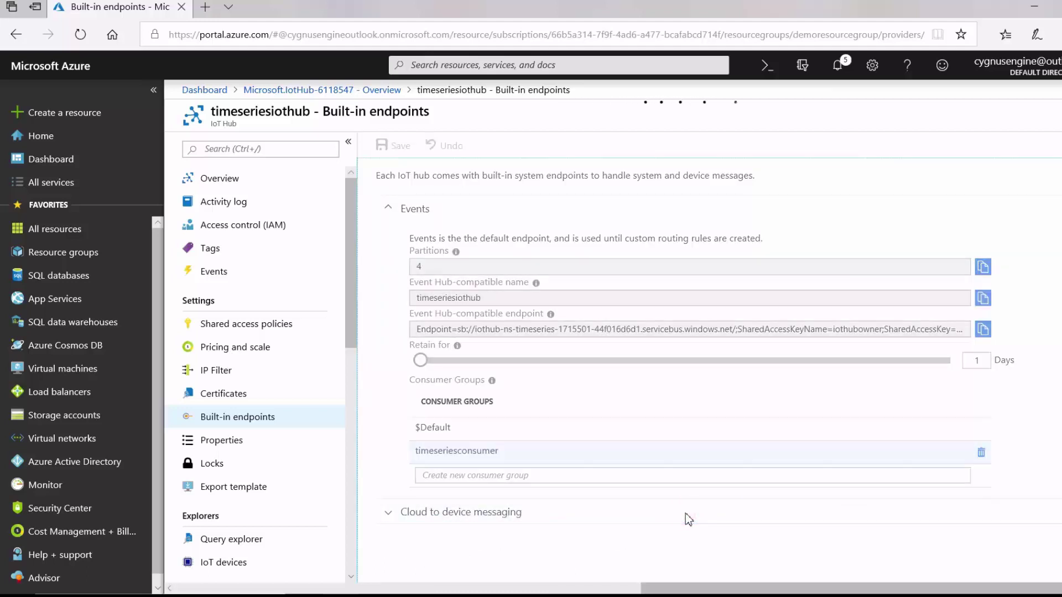
Show the iothubowner shared access policy's permissions and keys.
click(559, 520)
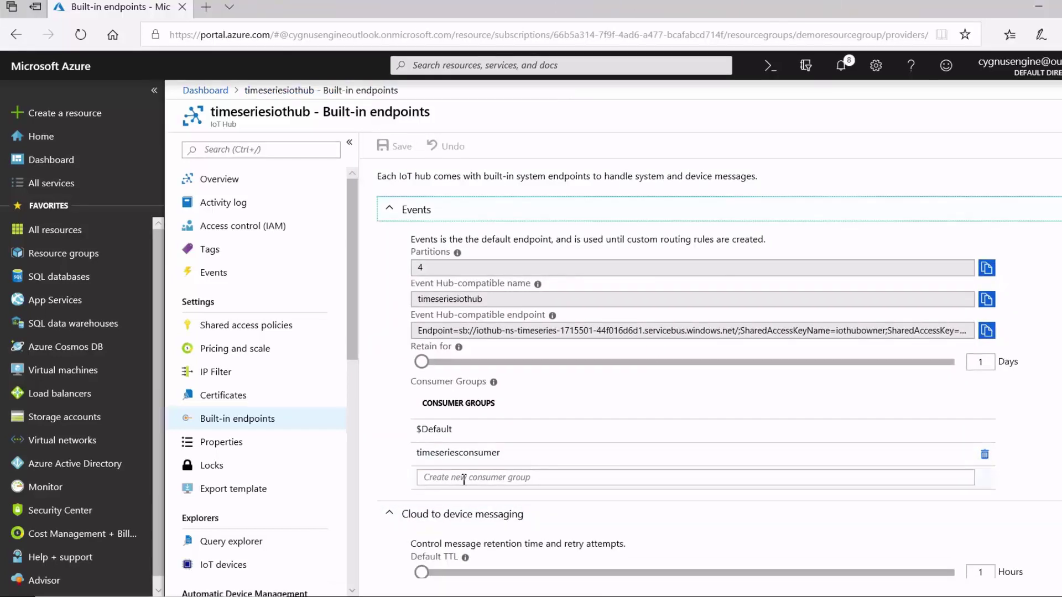
click(238, 328)
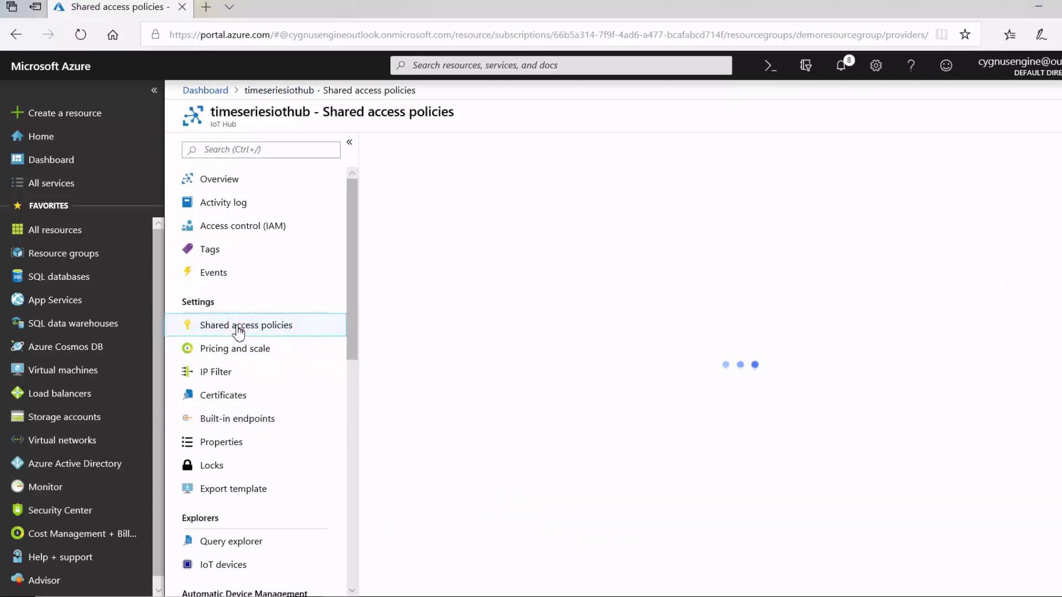
click(679, 311)
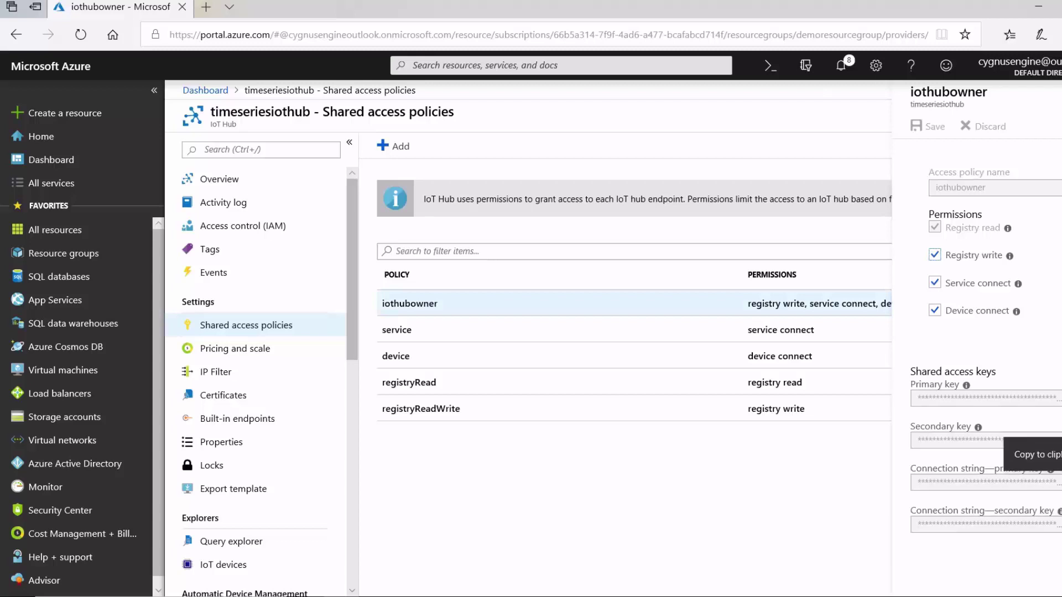
Start a Time Series Insights environment from Internet of Things and fill its basics.
click(64, 104)
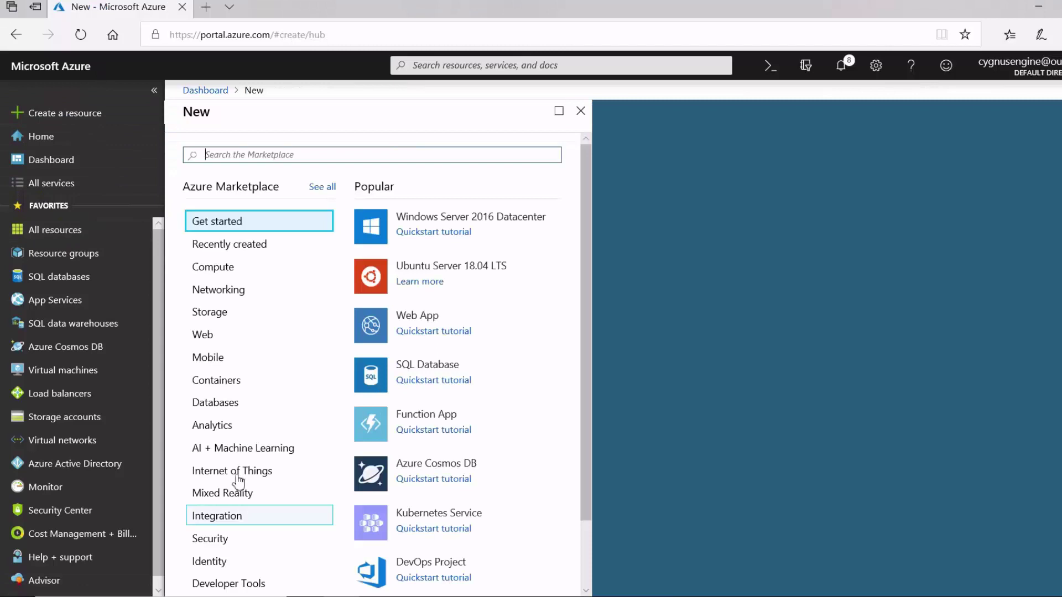
click(237, 473)
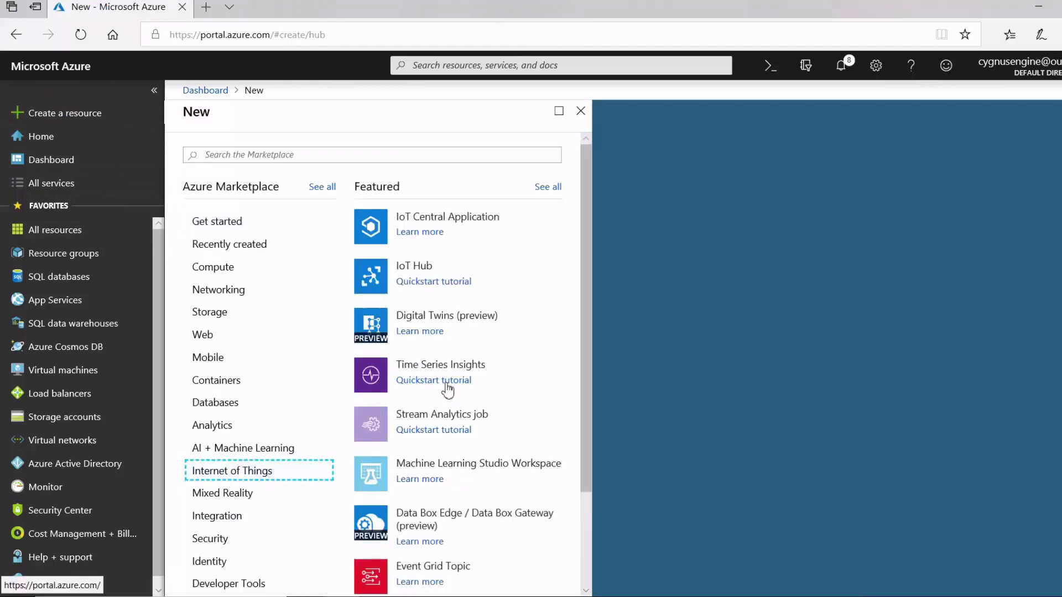
click(433, 366)
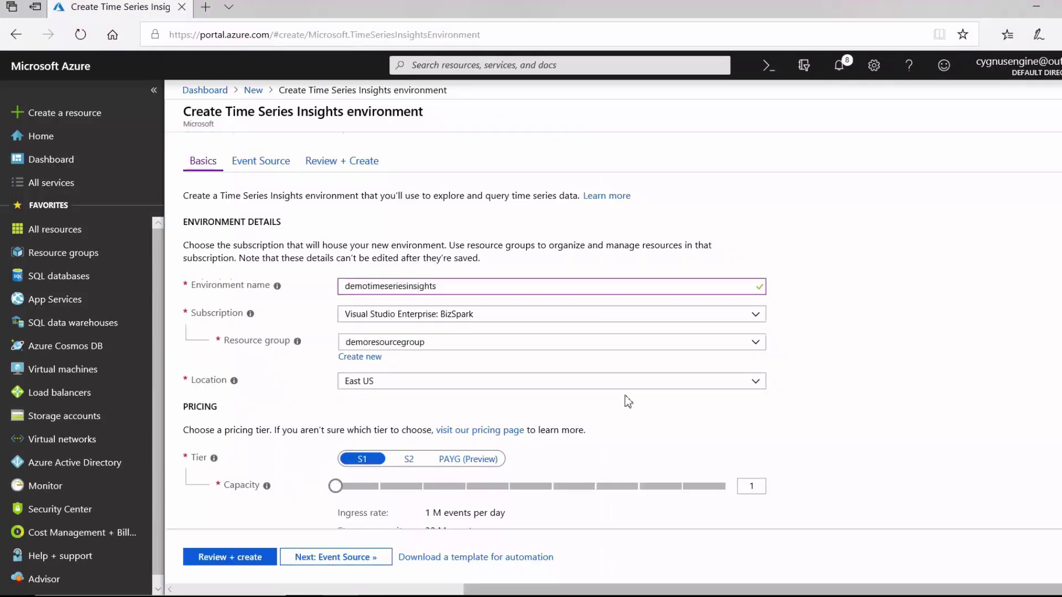
scroll(628, 402, down, 2)
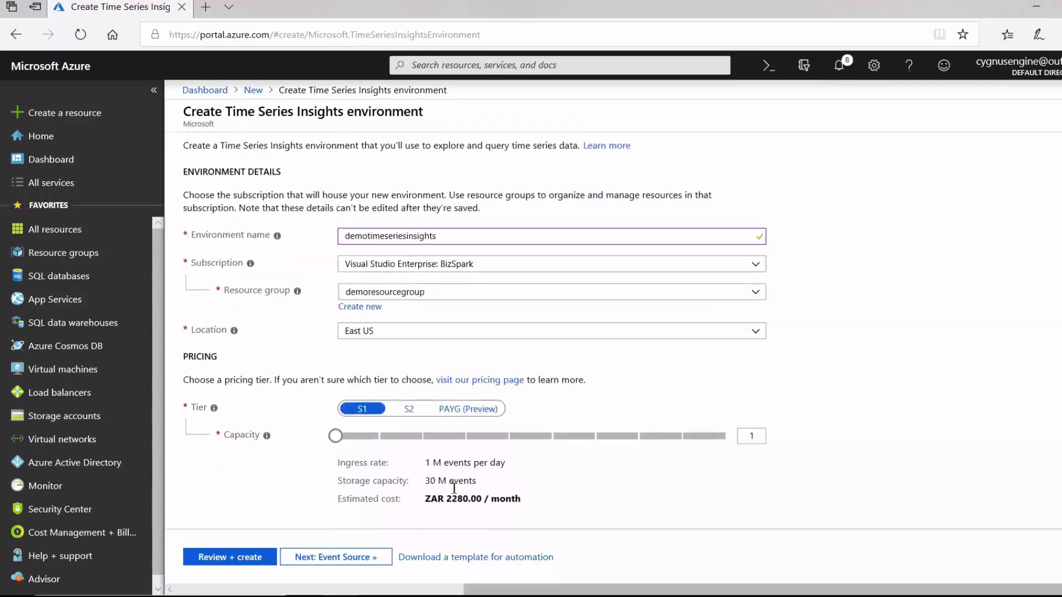
click(336, 557)
text(timeserieseventsource)
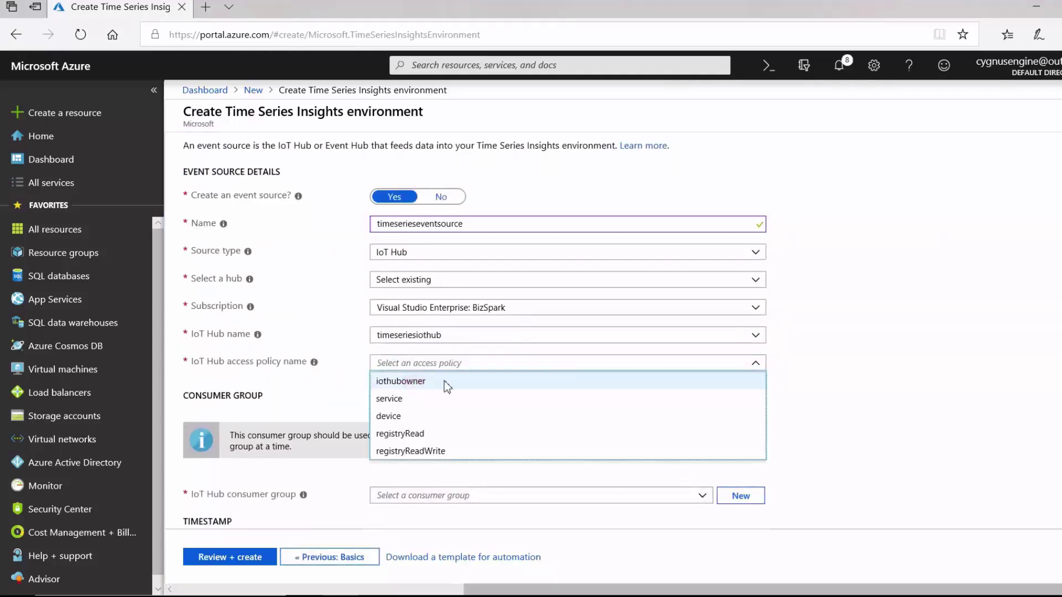
Use IoT hub policy iothubowner and consumer group timeseriesconsumer, then create the environment.
click(462, 382)
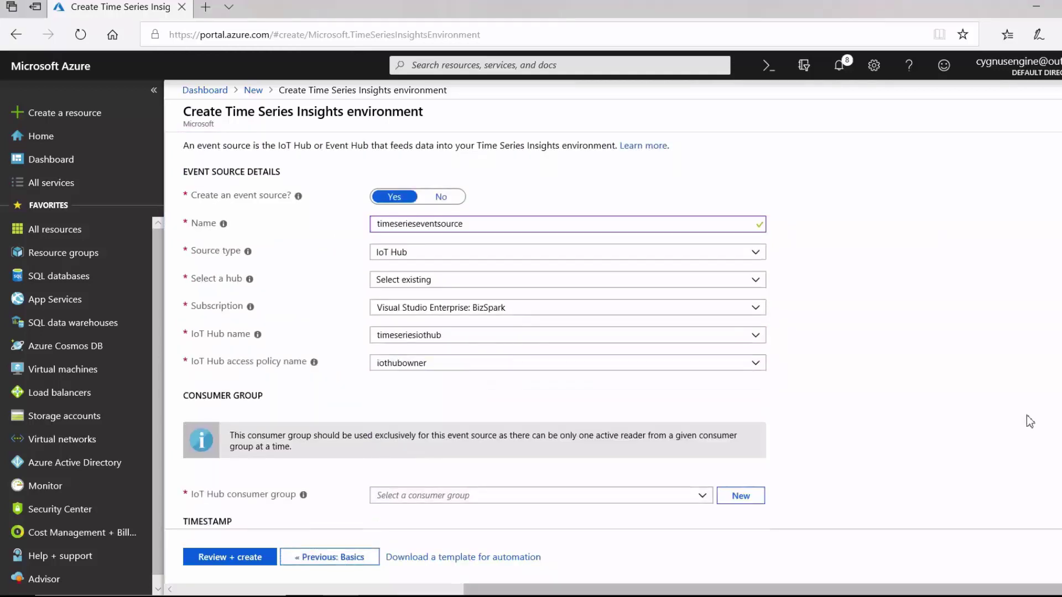
scroll(1026, 416, down, 2)
click(703, 412)
click(490, 446)
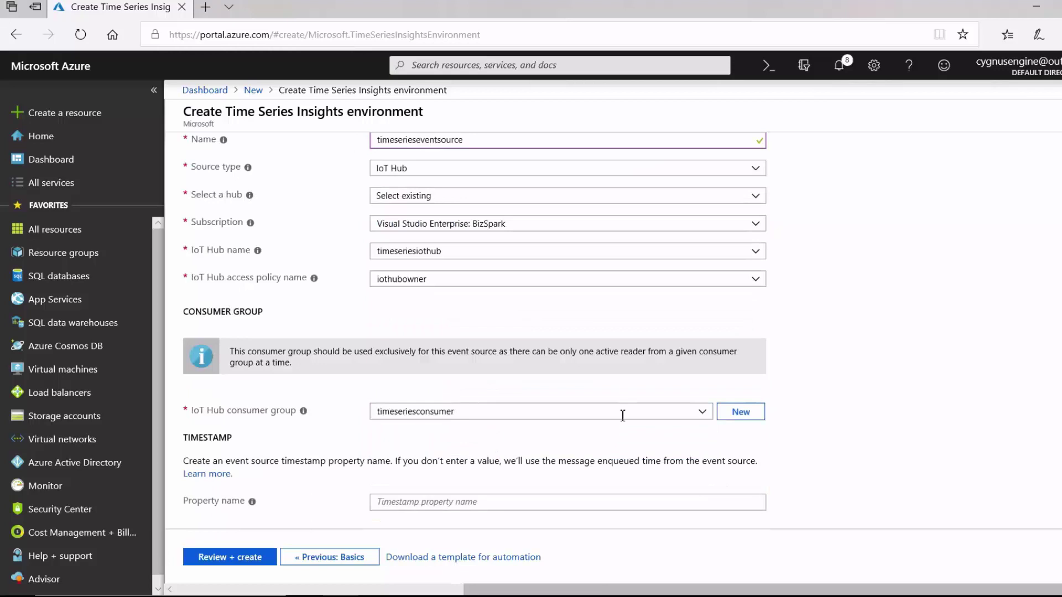
scroll(622, 416, up, 3)
click(339, 161)
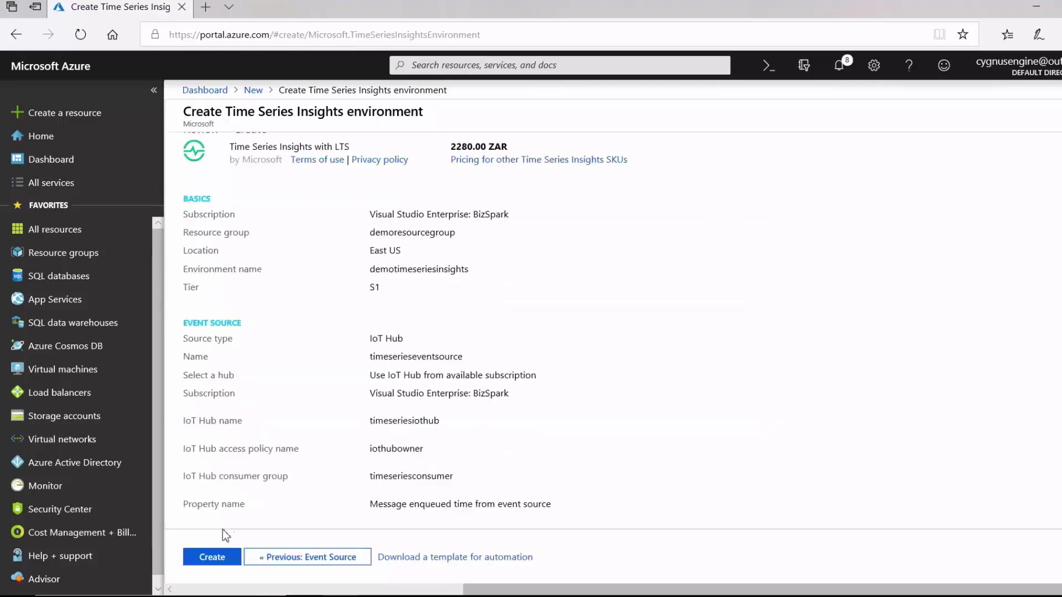
click(212, 557)
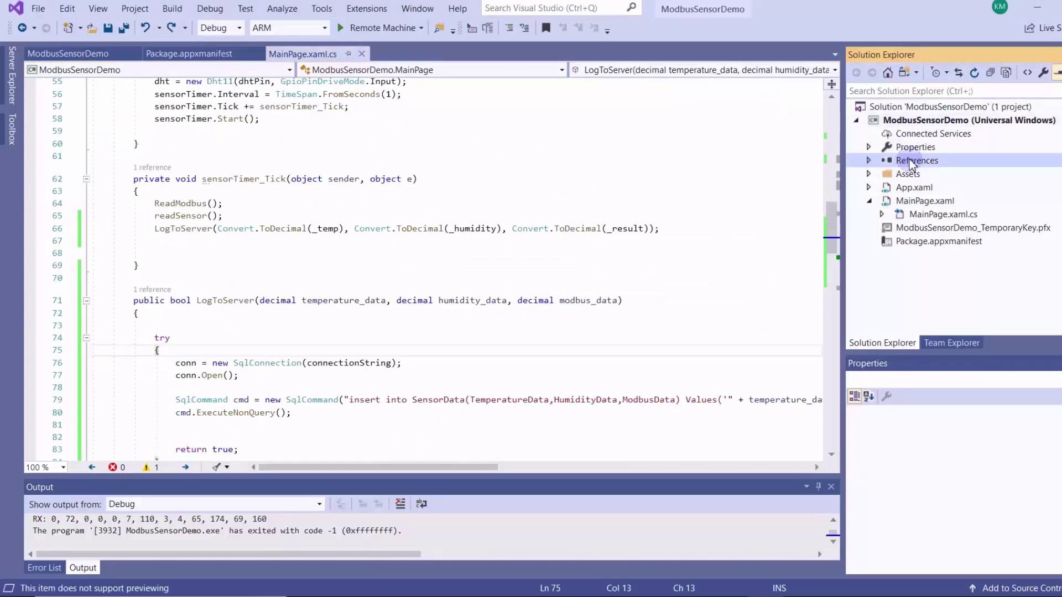
Install the Microsoft.Azure.Devices NuGet package into ModbusSensorDemo.
right_click(917, 160)
click(999, 235)
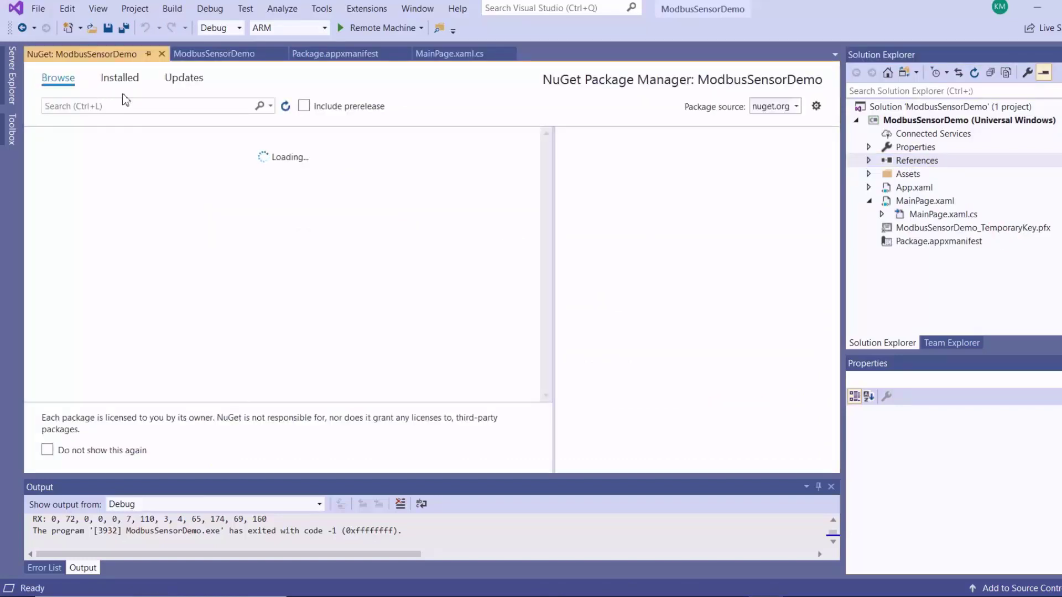
click(94, 107)
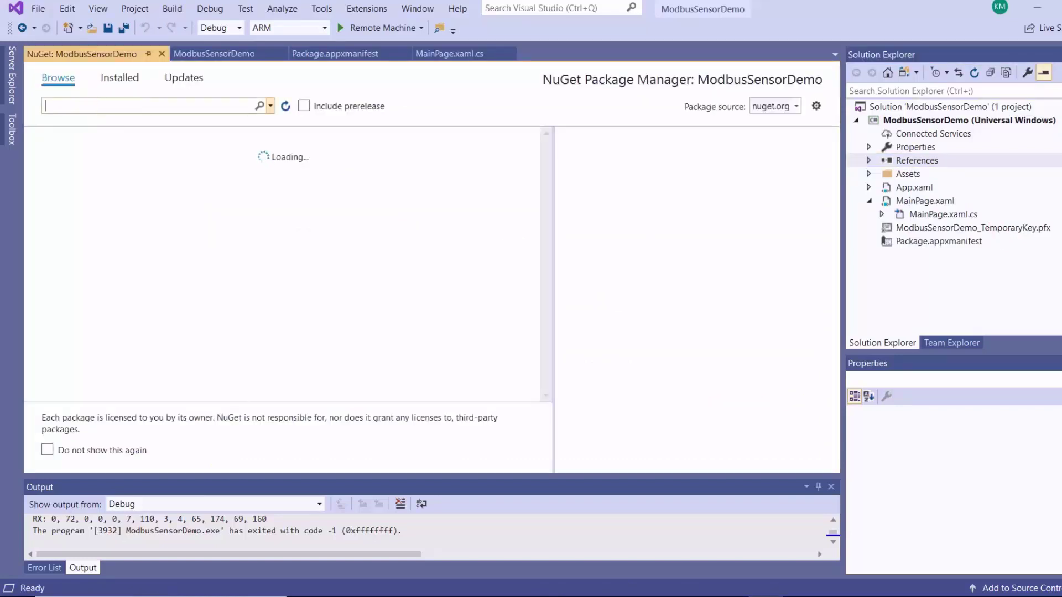
text(microsoft.azure.devices)
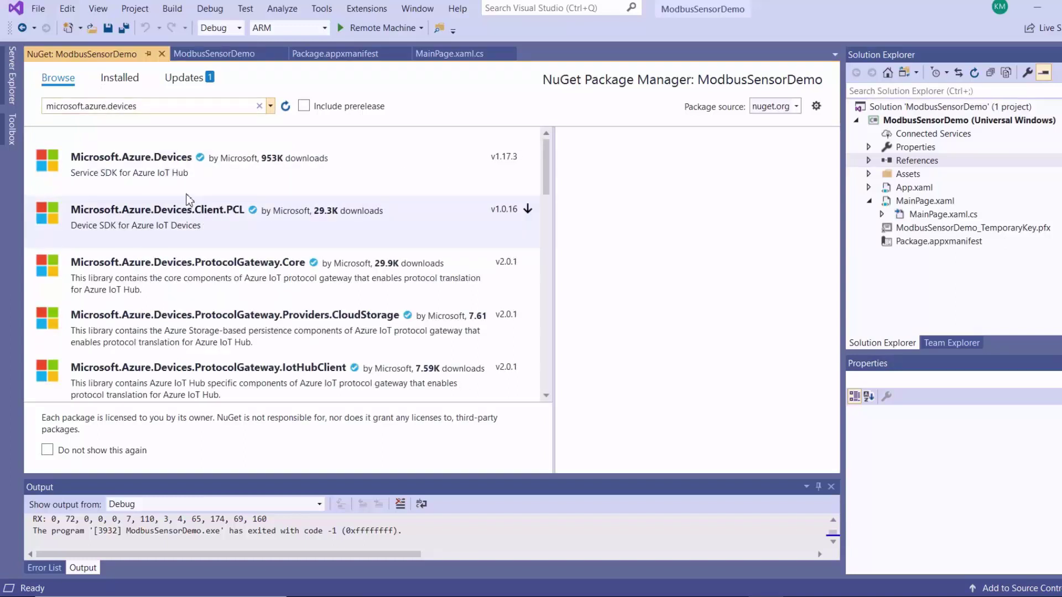
click(231, 166)
click(788, 183)
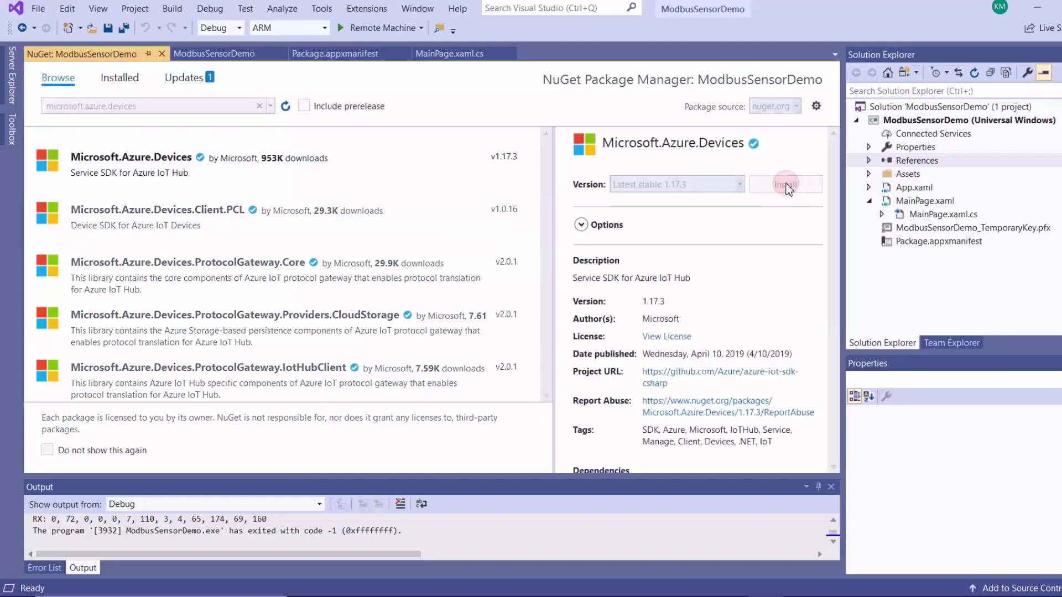
Install the Microsoft.Azure.Devices.Client NuGet package as well.
click(180, 107)
text(.c)
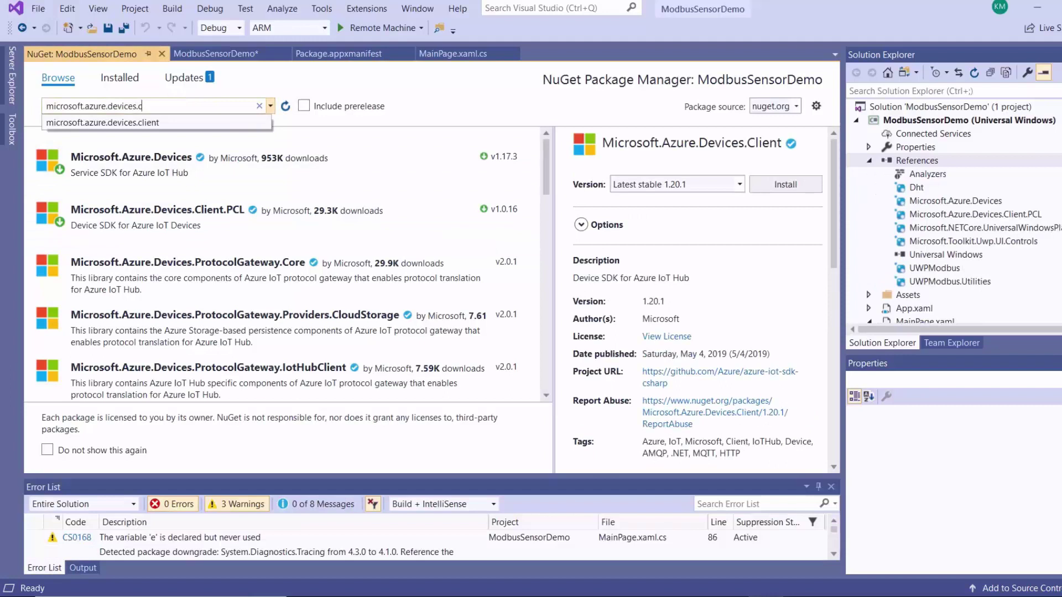
text(lient)
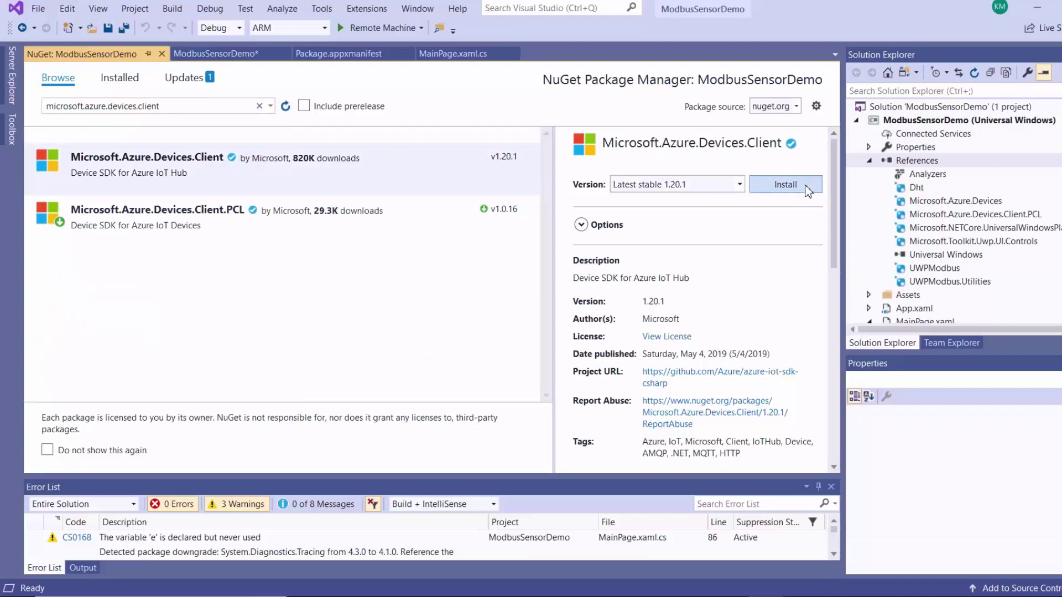
click(805, 184)
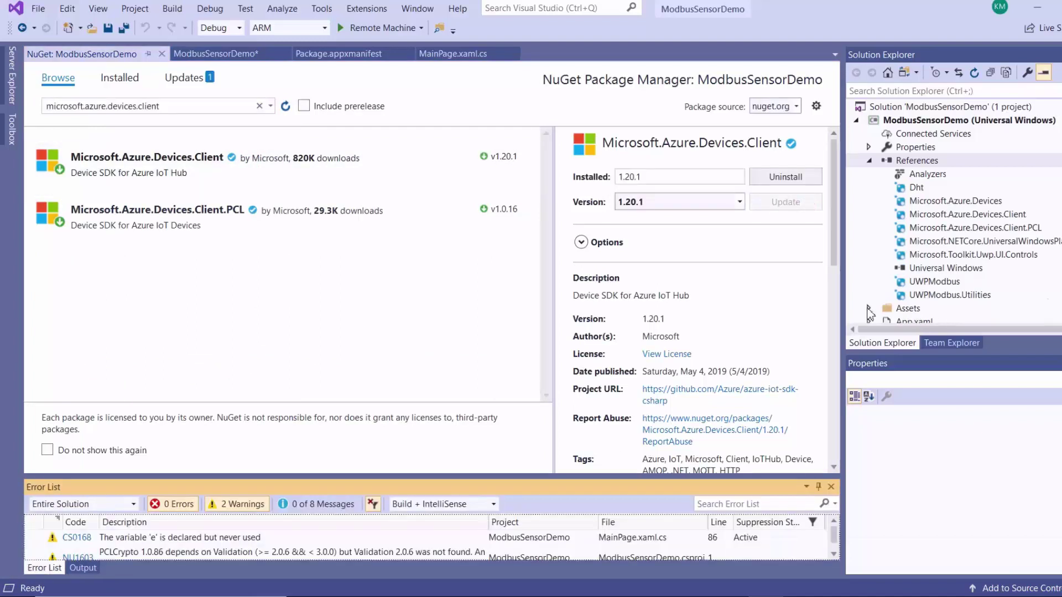
Add the Microsoft.Azure.Devices.Client and Newtonsoft.Json using lines to MainPage.xaml.cs.
scroll(927, 216, down, 2)
double_click(962, 283)
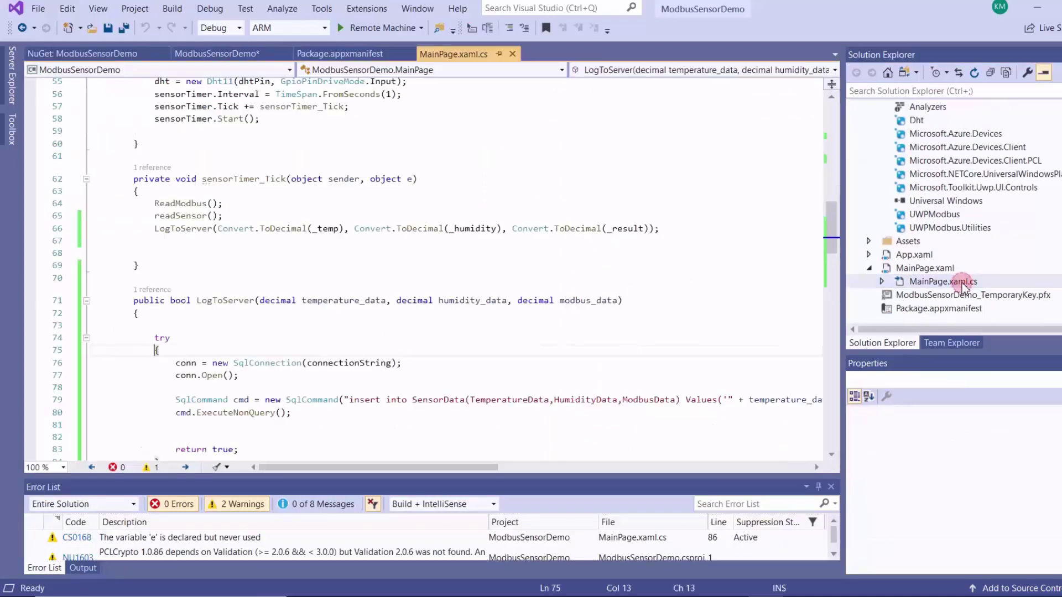
scroll(469, 254, up, 7)
scroll(475, 266, up, 4)
scroll(406, 271, up, 7)
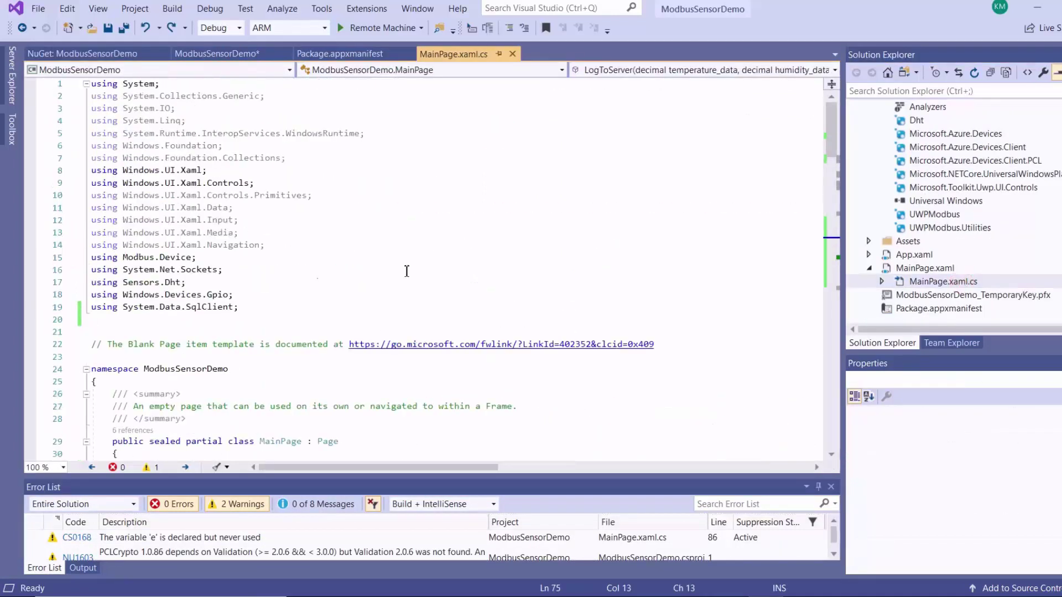
click(255, 304)
key(Return)
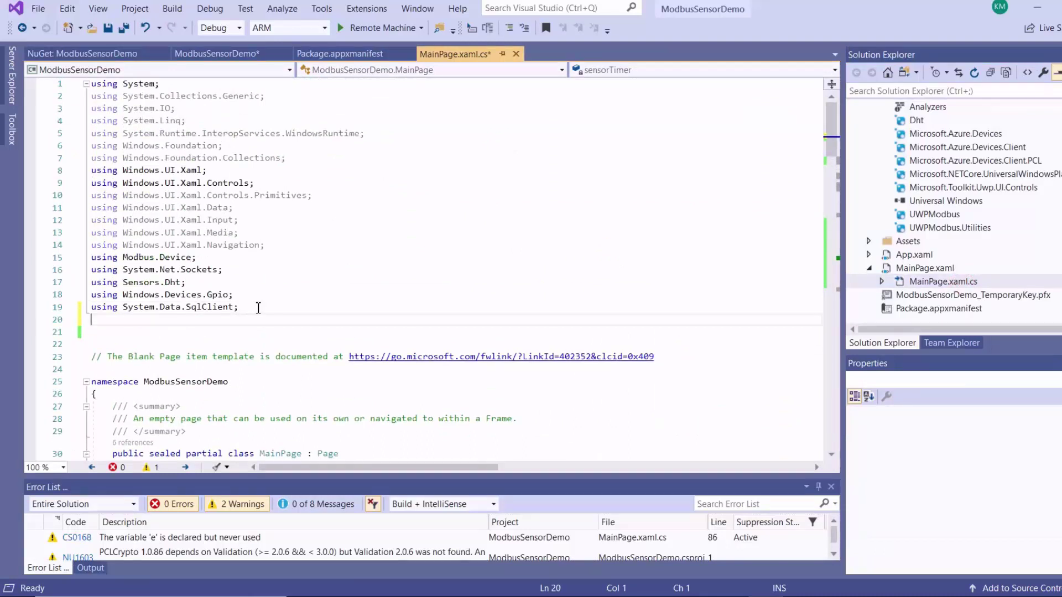
text(using Microsoft.Azure.Devices.Client; using Newtonsoft.Json;)
Paste the static deviceClient, iotHubUri and deviceKey fields into the MainPage class.
scroll(380, 300, down, 4)
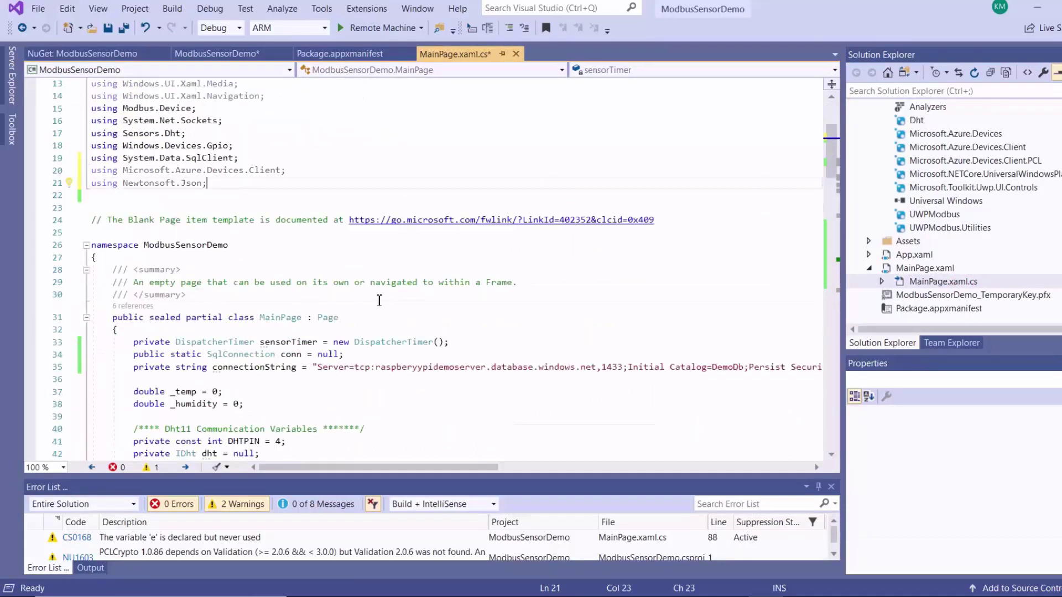
scroll(379, 301, down, 2)
click(141, 253)
key(Return)
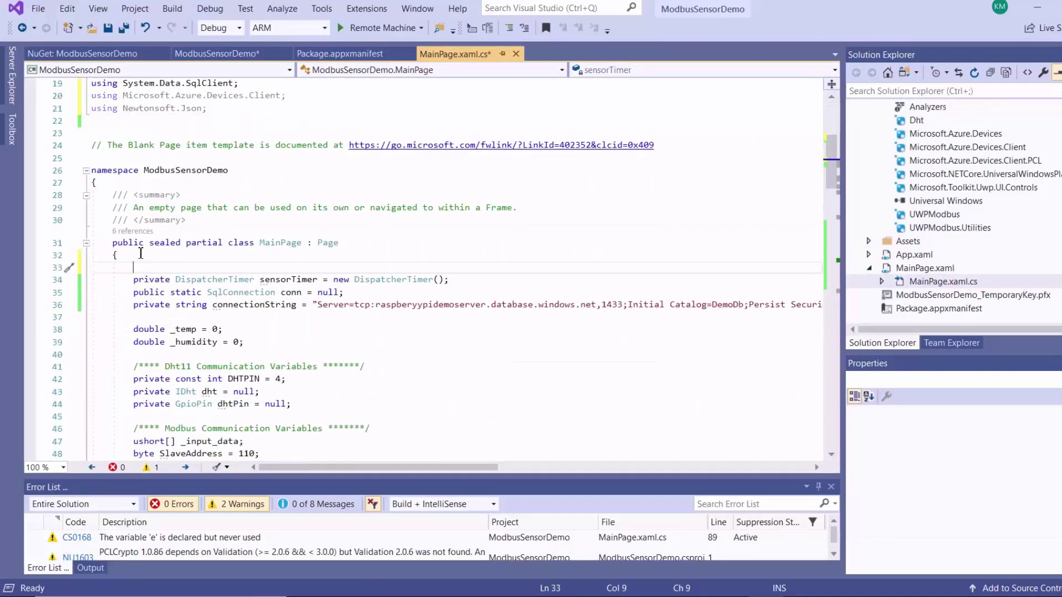
key(ctrl+v)
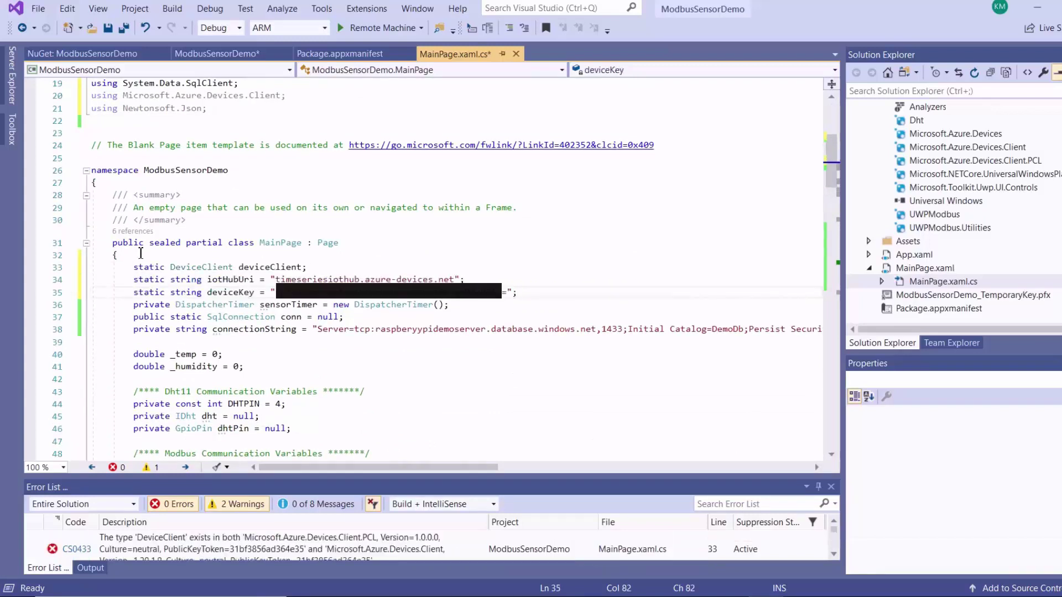
key(Return)
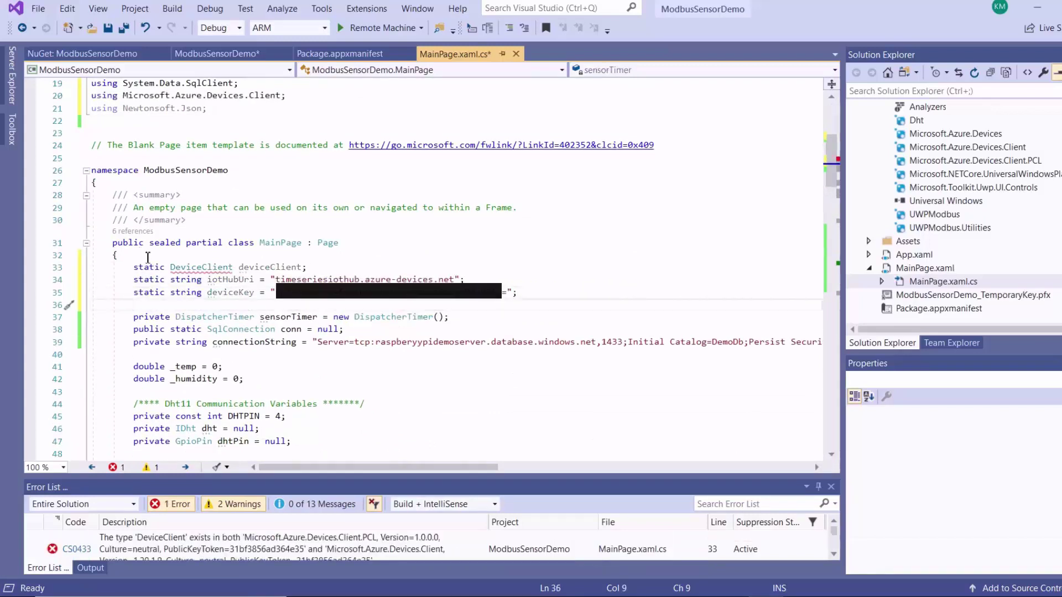
Highlight the new deviceClient field, hub address string and device key value.
drag(306, 267, 134, 268)
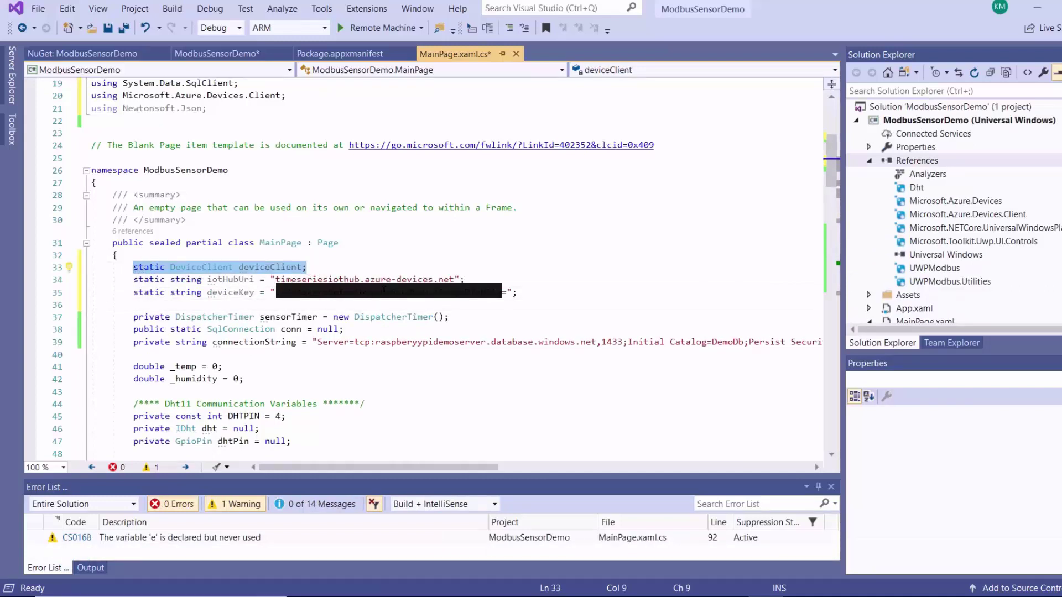
drag(465, 279, 270, 280)
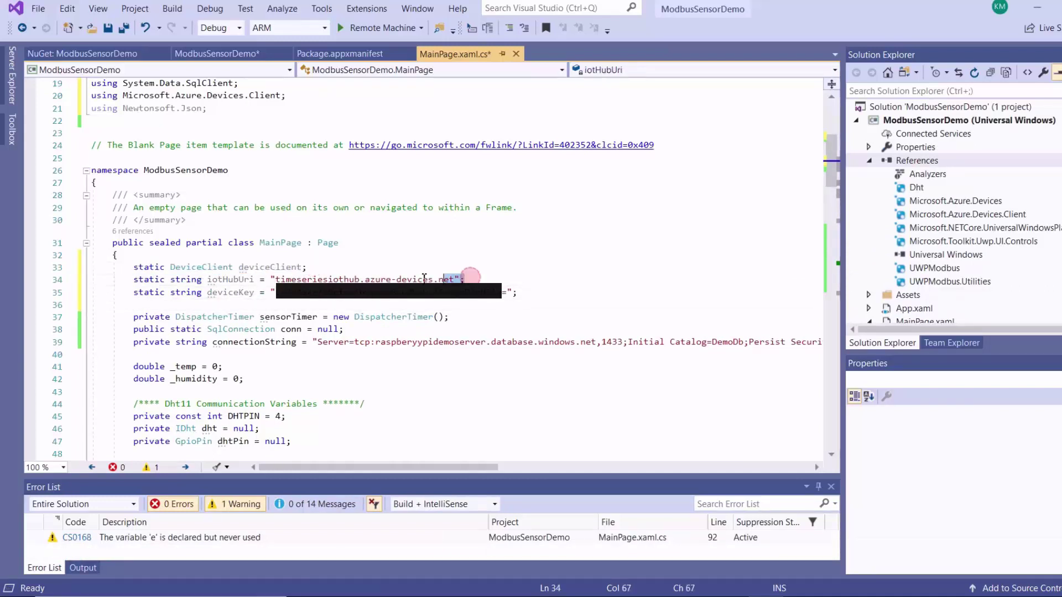
click(436, 307)
drag(520, 292, 271, 293)
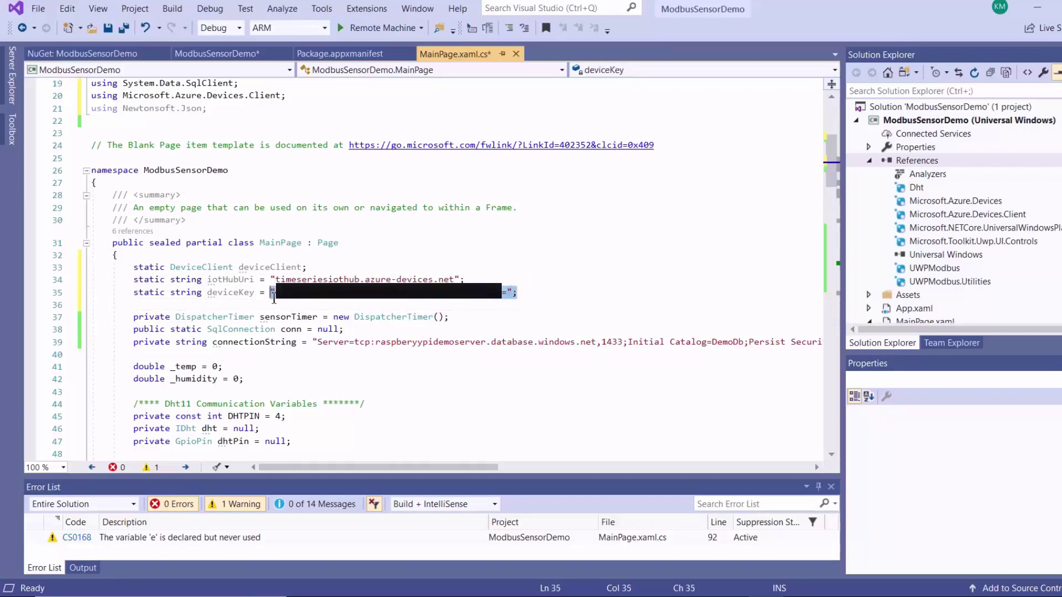
click(526, 315)
scroll(440, 268, down, 8)
Add DeviceClient.Create(iotHubUri, DemoDevice symmetric key, TransportType.Mqtt) after InitializeComponent.
scroll(448, 271, down, 2)
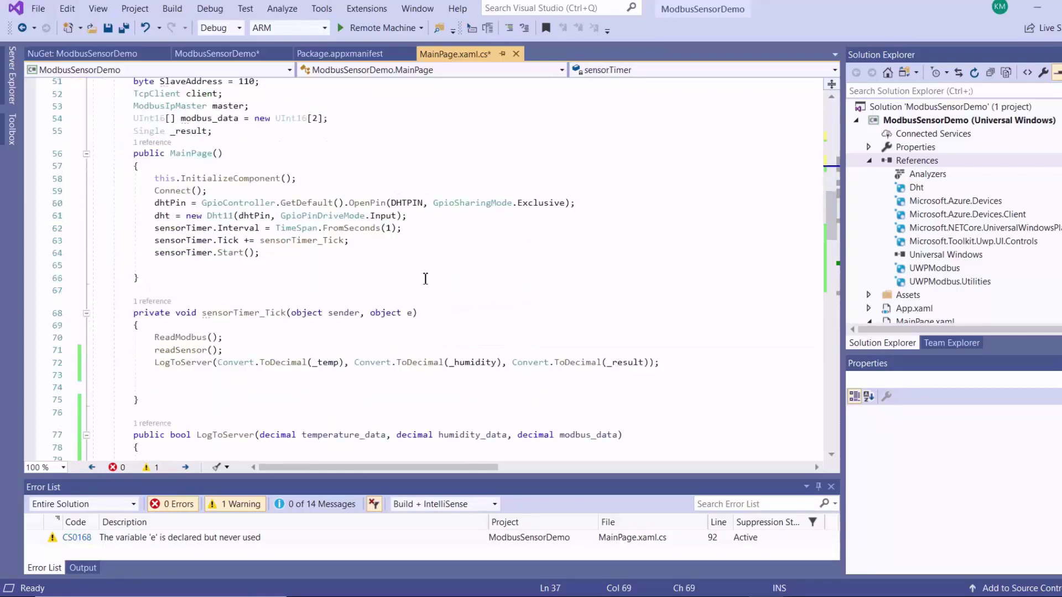
click(329, 180)
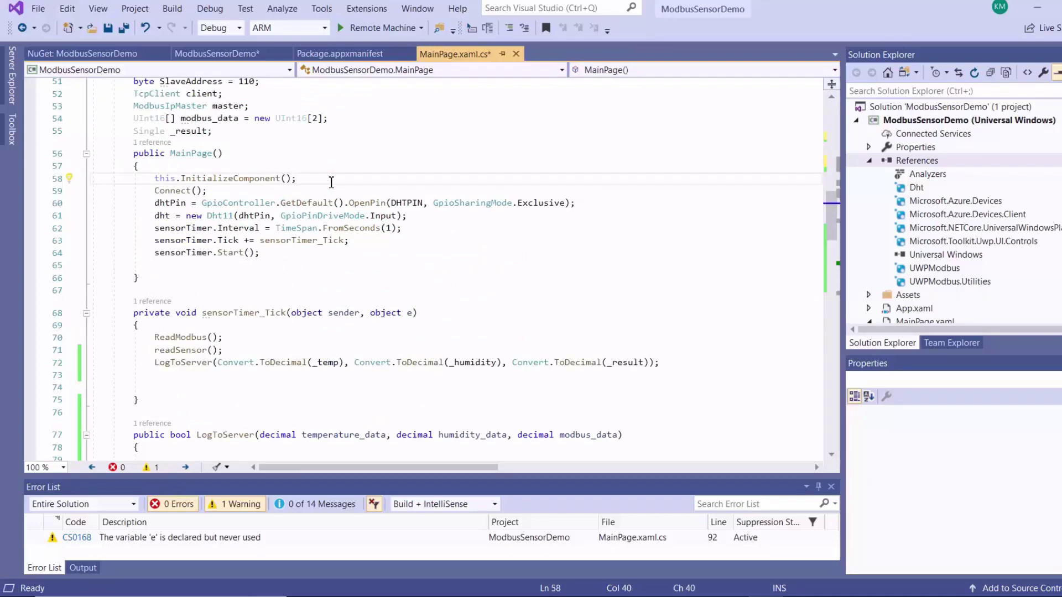
key(Return)
key(ctrl+v)
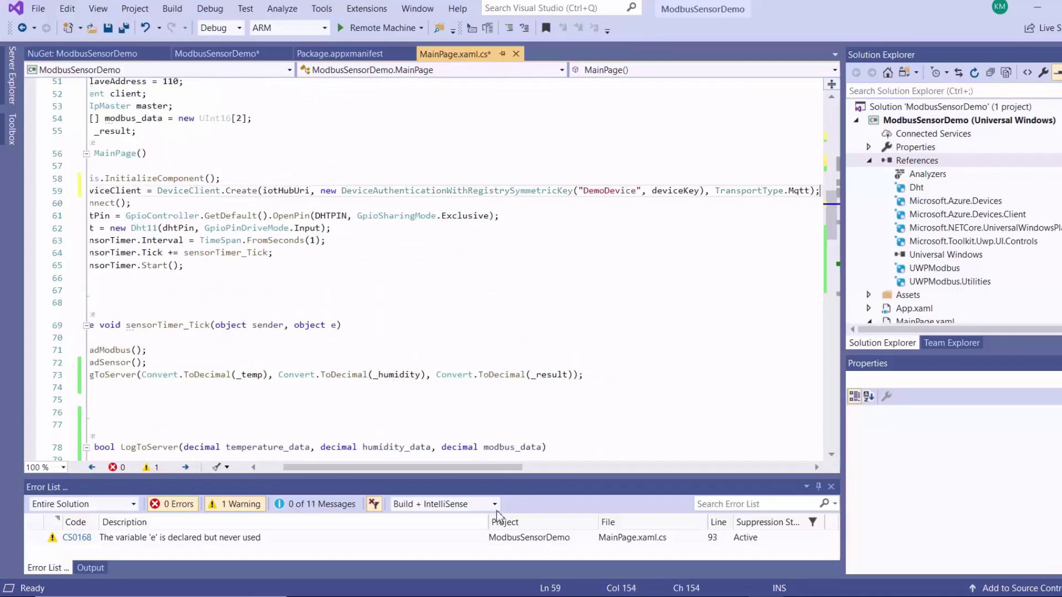
mouse_move(343, 467)
mouse_down()
mouse_move(318, 471)
mouse_move(472, 472)
mouse_up()
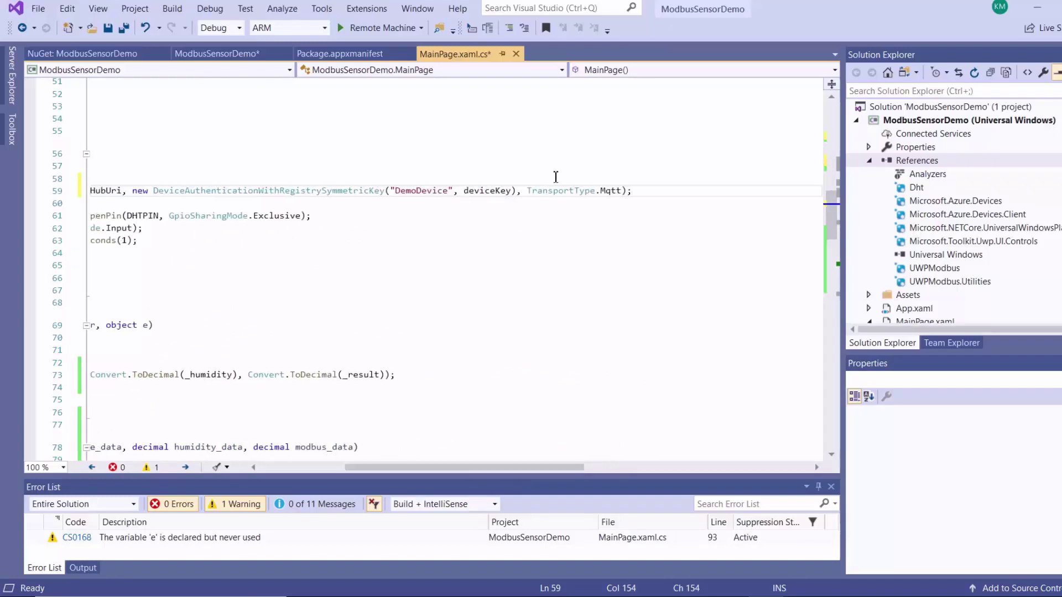
drag(480, 471, 482, 471)
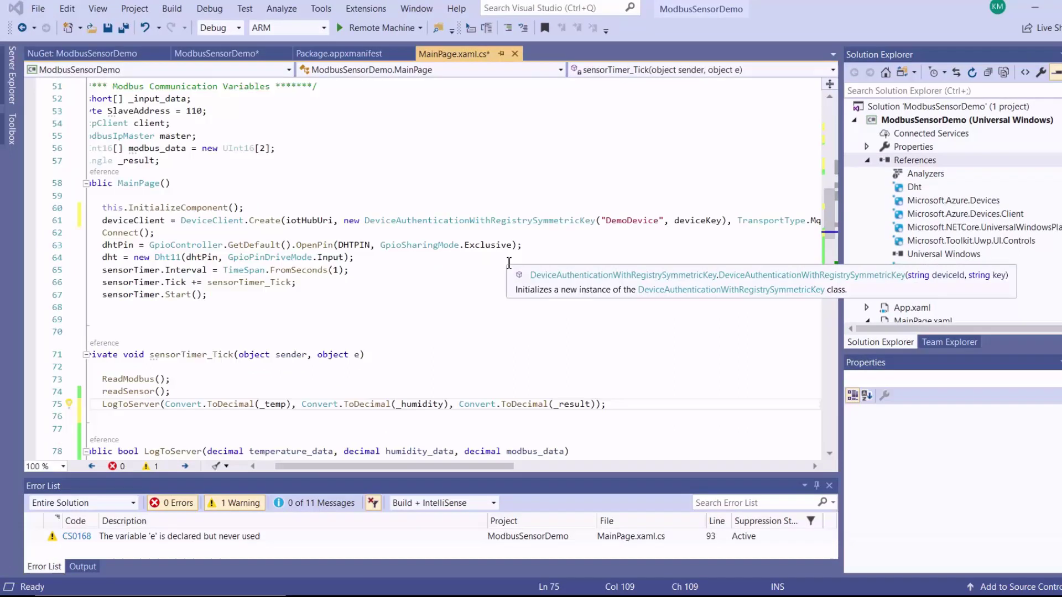
drag(481, 470, 464, 470)
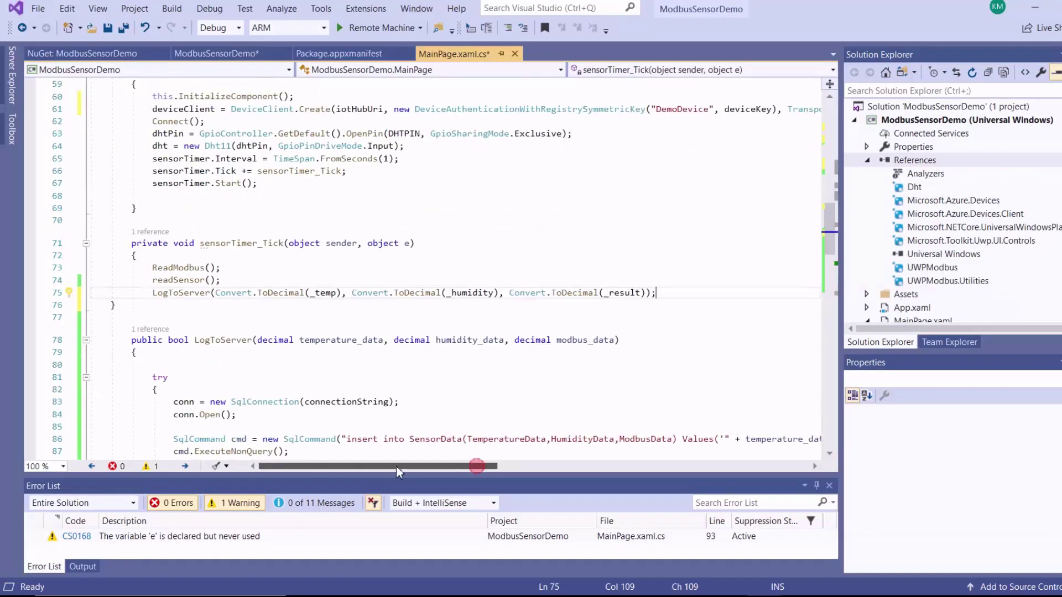
scroll(377, 314, down, 5)
scroll(378, 314, up, 4)
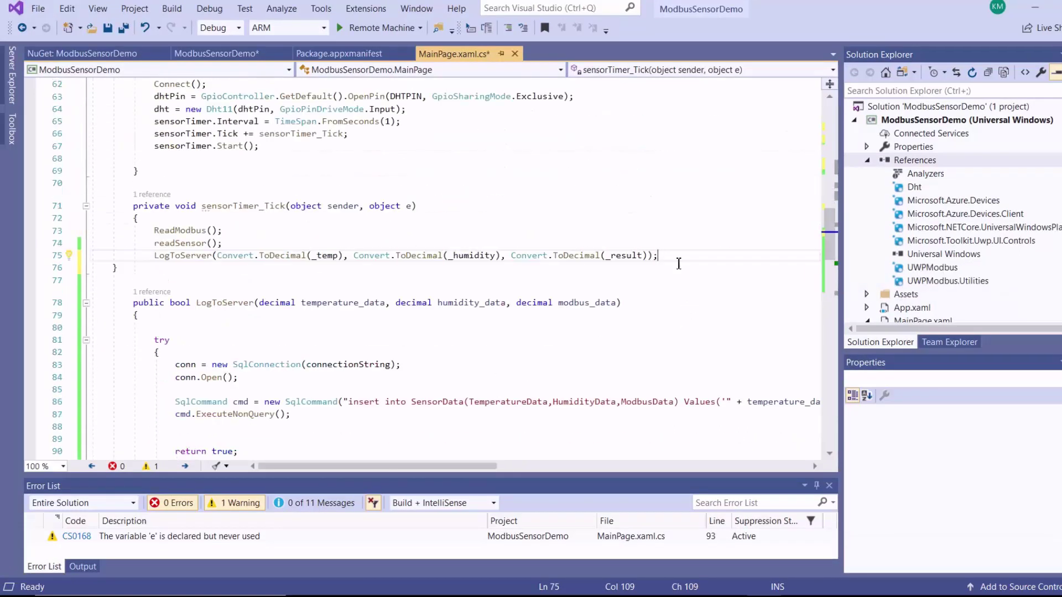
Paste the telemetry message code and comment out the LogToServer call.
key(Return)
key(Return)
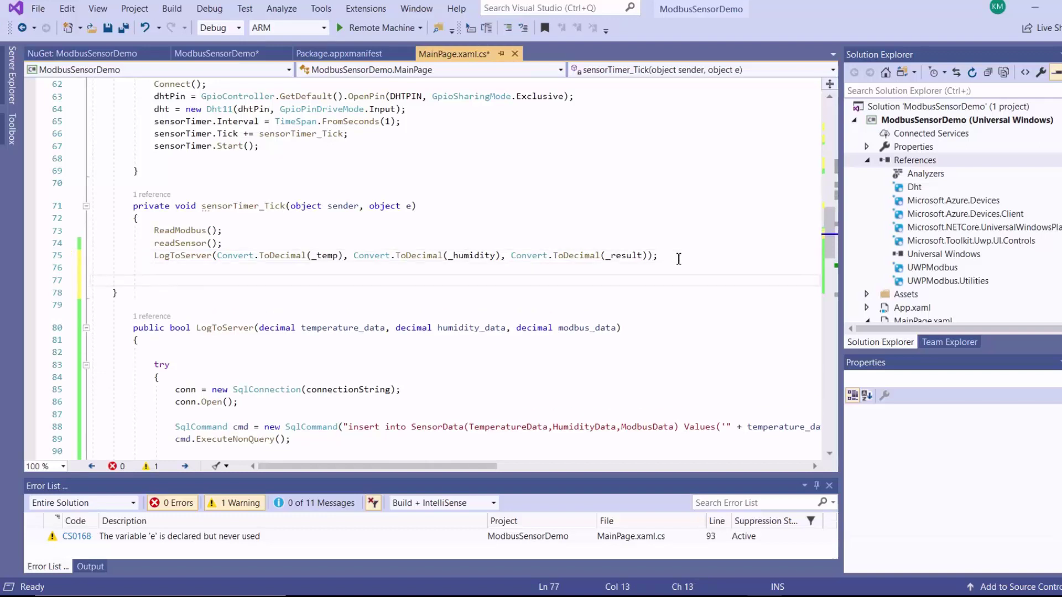
text(var telemetryDataPoint = new             {                 deviceId = "myDemoDevice",                 temperatureData = _temp,                 humidityData = _humidity,                 modbusData = _result,              };             var messageString = JsonConvert.SerializeObject(telemetryDataPoint);             var message = new Message(Encoding.ASCII.GetBytes(messageString));              await deviceClient.SendEventAsync(message);             Task.Delay(1000).Wait();)
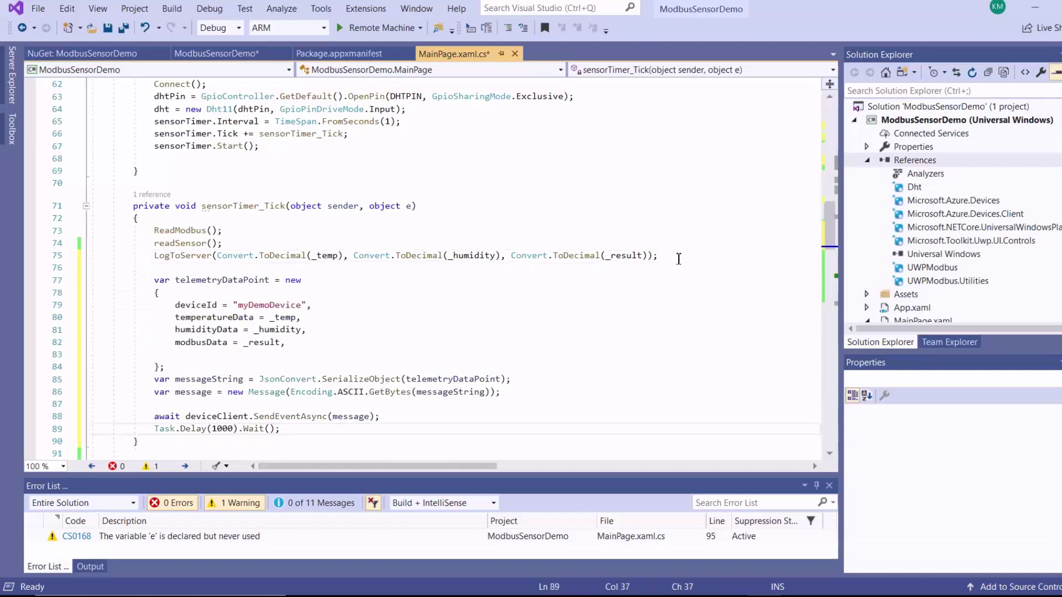
click(679, 255)
key(Home)
text(//)
Review the deviceId, temperatureData, humidityData and modbusData fields, JSON serialization and message line.
scroll(679, 256, down, 2)
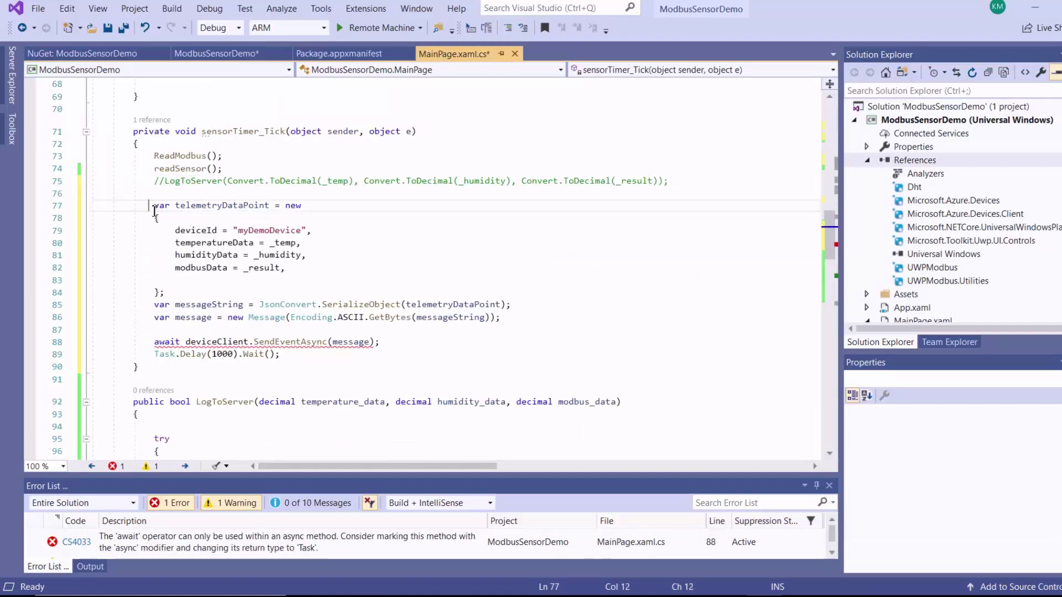
drag(152, 205, 187, 297)
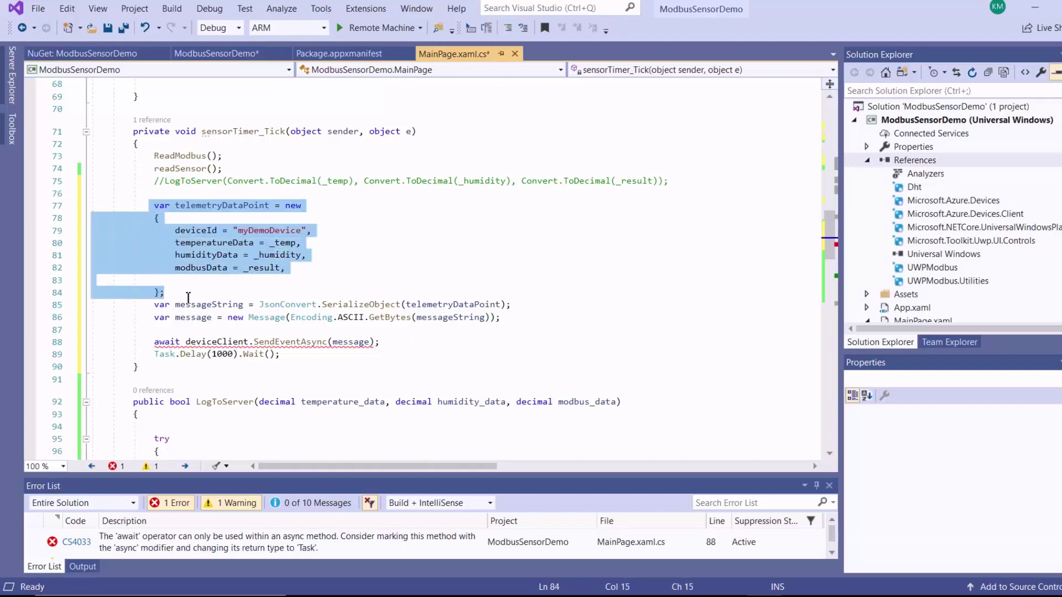
click(293, 294)
click(204, 231)
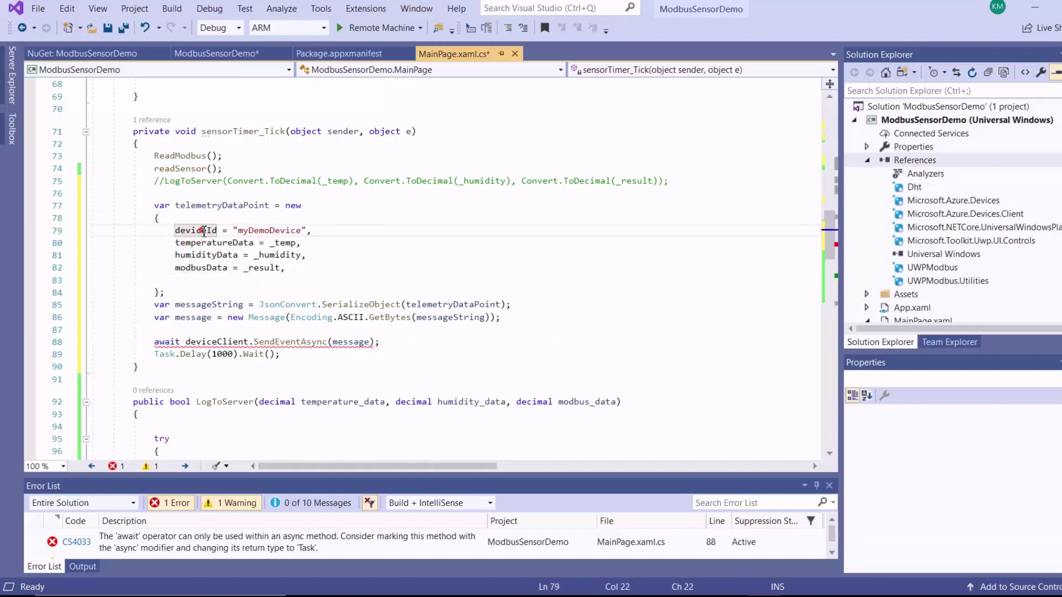
click(238, 242)
click(208, 256)
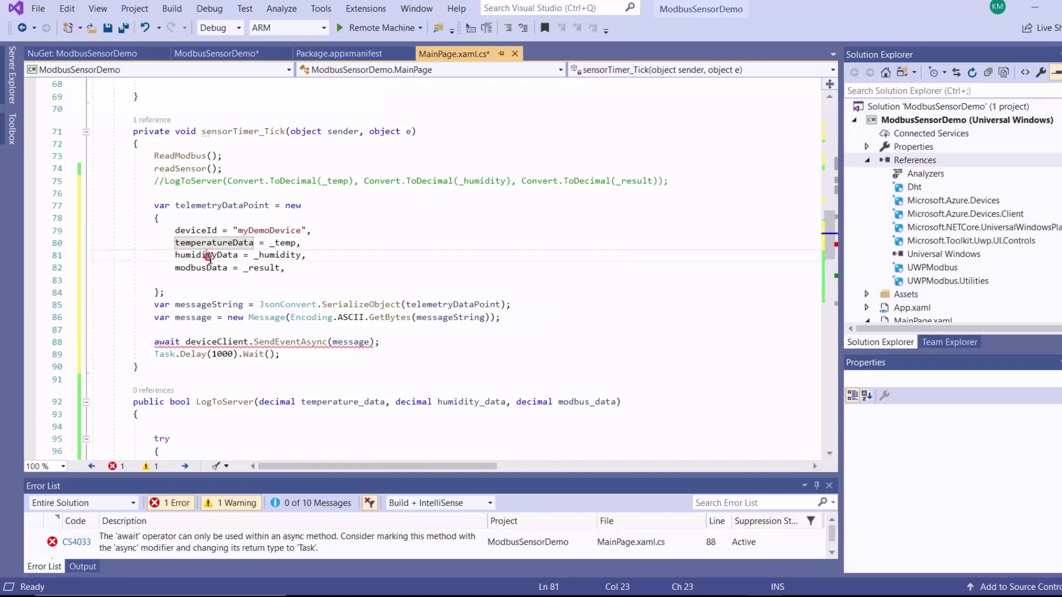
key(Down)
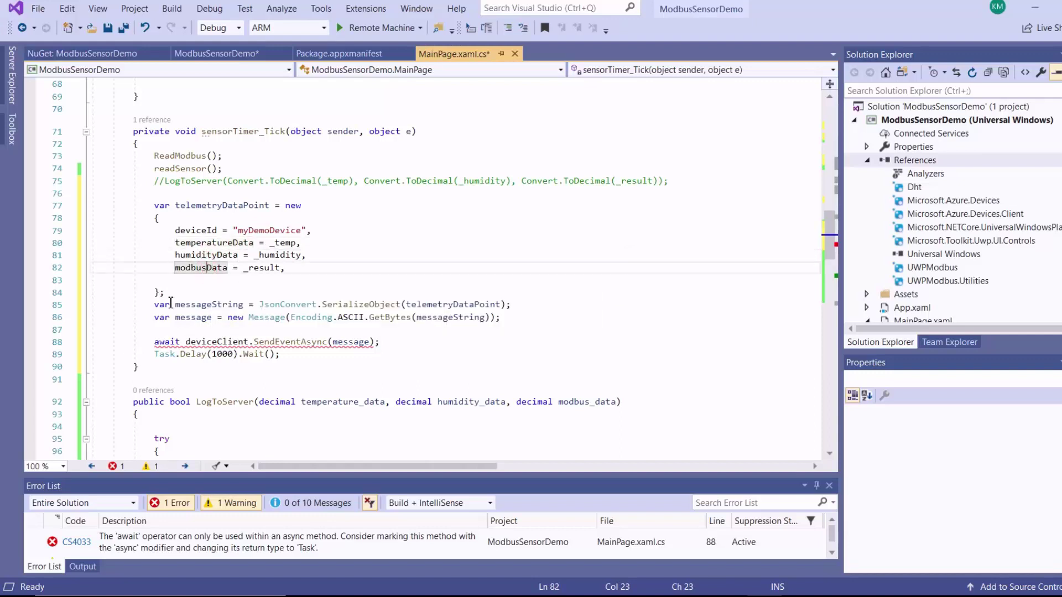
mouse_move(156, 308)
mouse_down()
mouse_move(532, 309)
mouse_move(157, 317)
mouse_up()
click(493, 343)
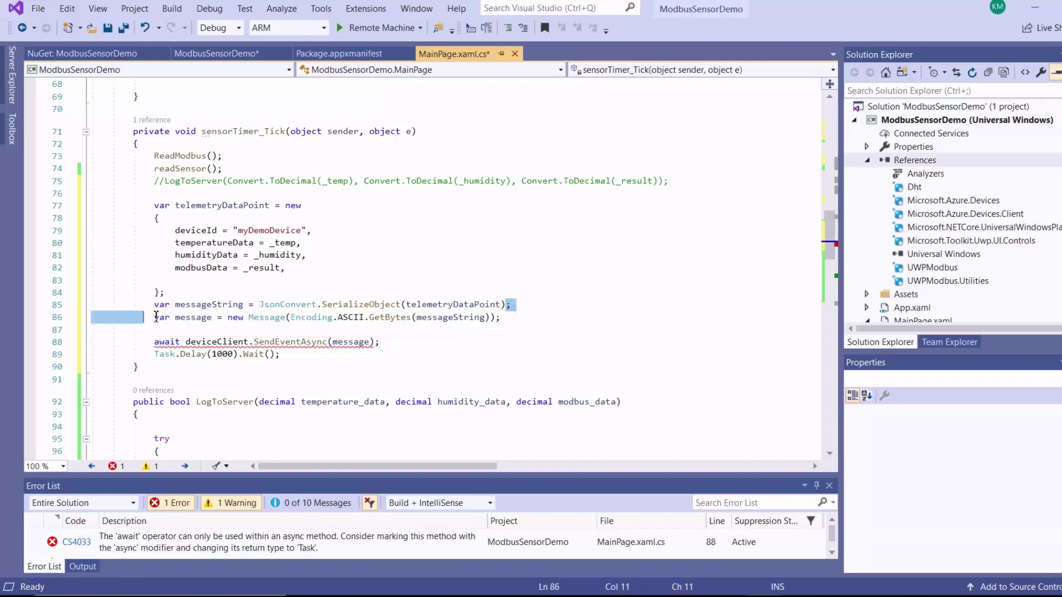
Change the sensorTimer_Tick handler to private async void.
scroll(475, 343, up, 2)
drag(196, 206, 136, 207)
text(private async void)
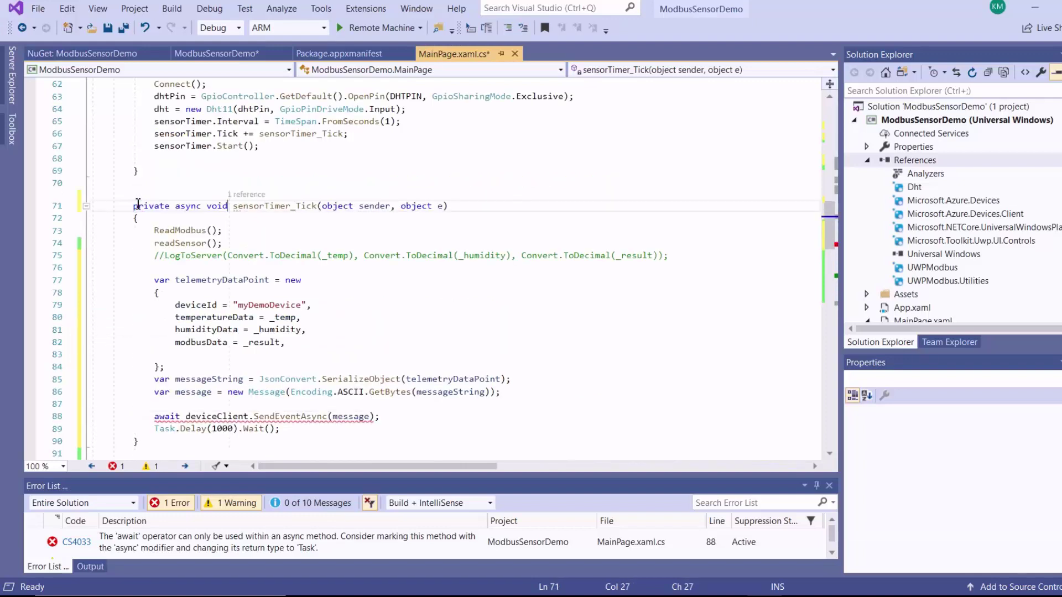
scroll(340, 308, down, 2)
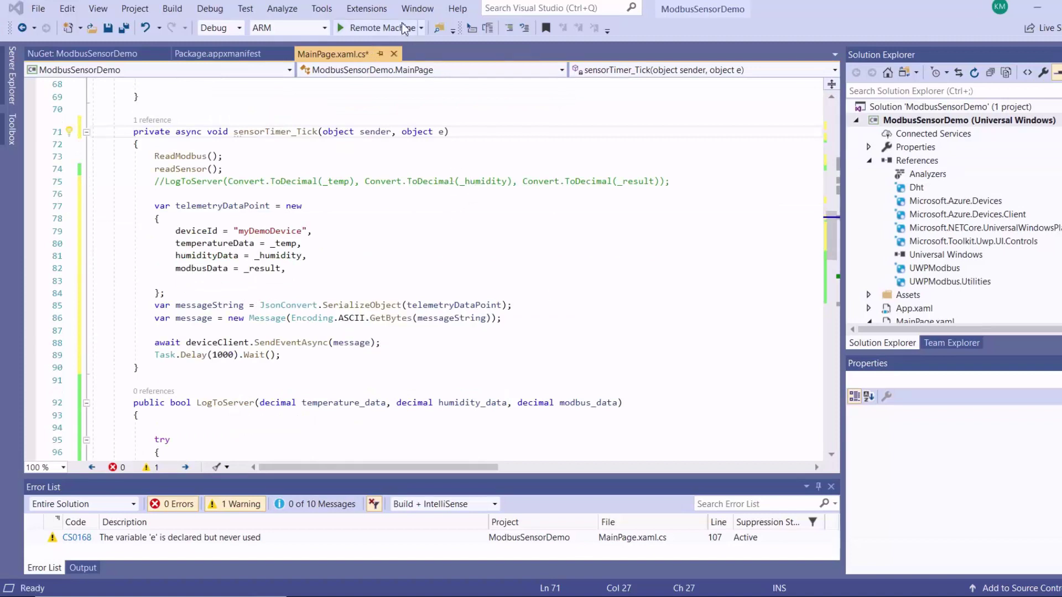
Deploy the app to the Remote Machine and open demotimeseriesinsights in the portal.
click(386, 31)
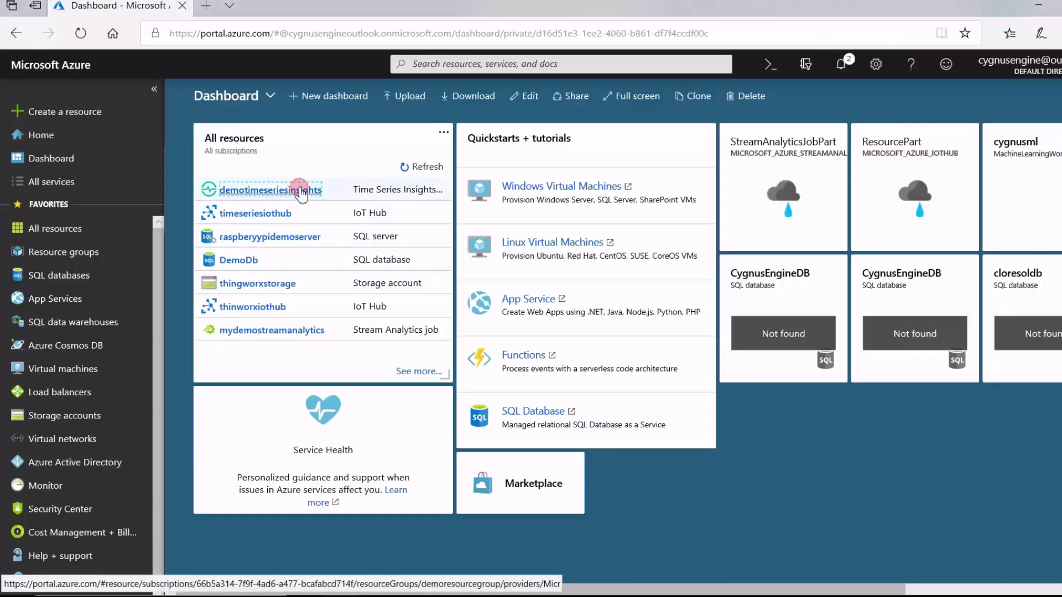
click(300, 192)
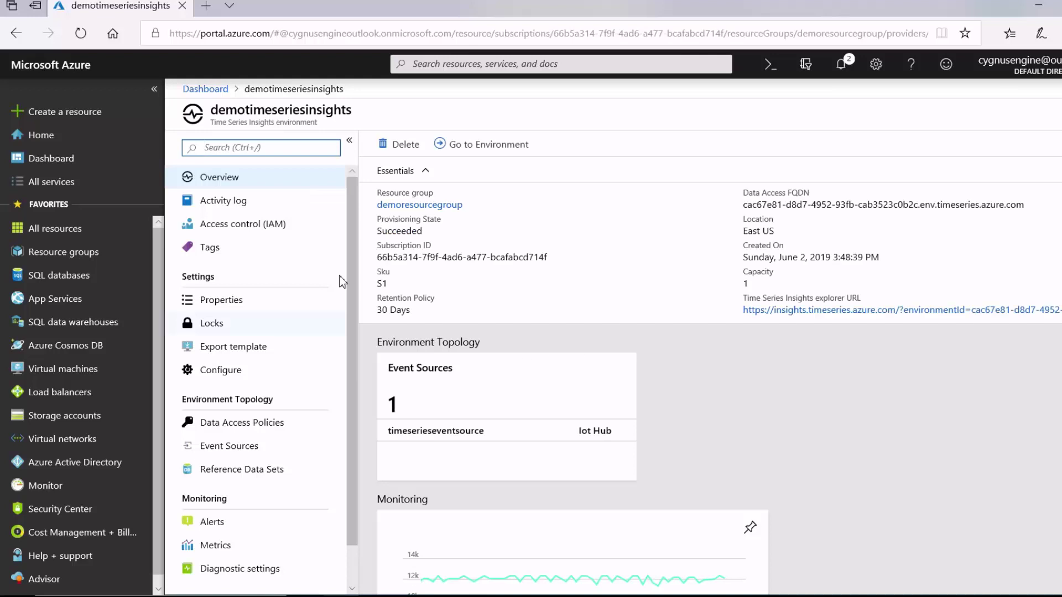
scroll(290, 387, down, 1)
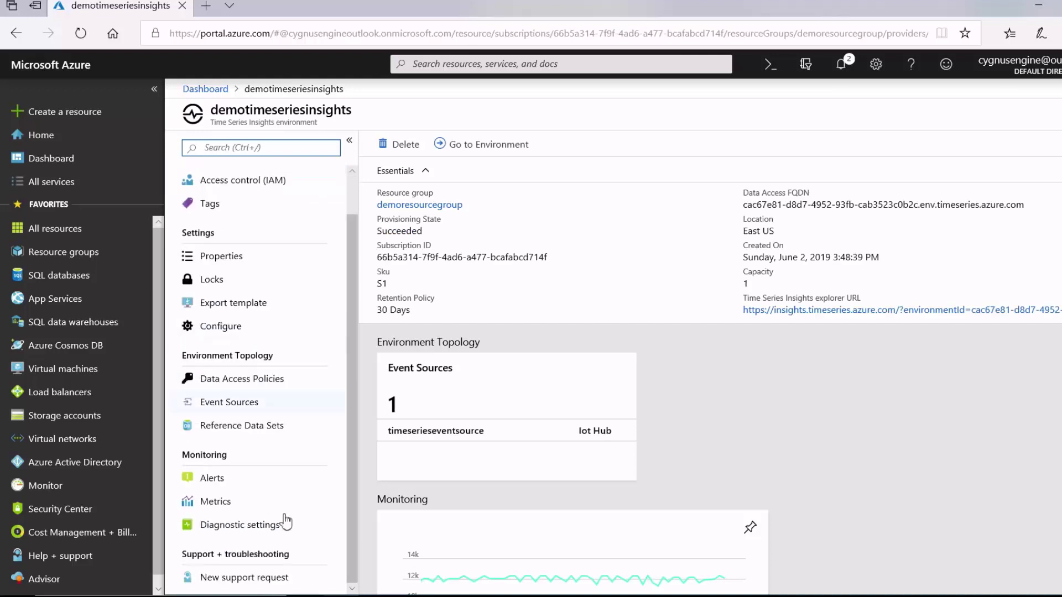
Chart the Ingress Received Bytes metric over the last 4 hours.
click(227, 505)
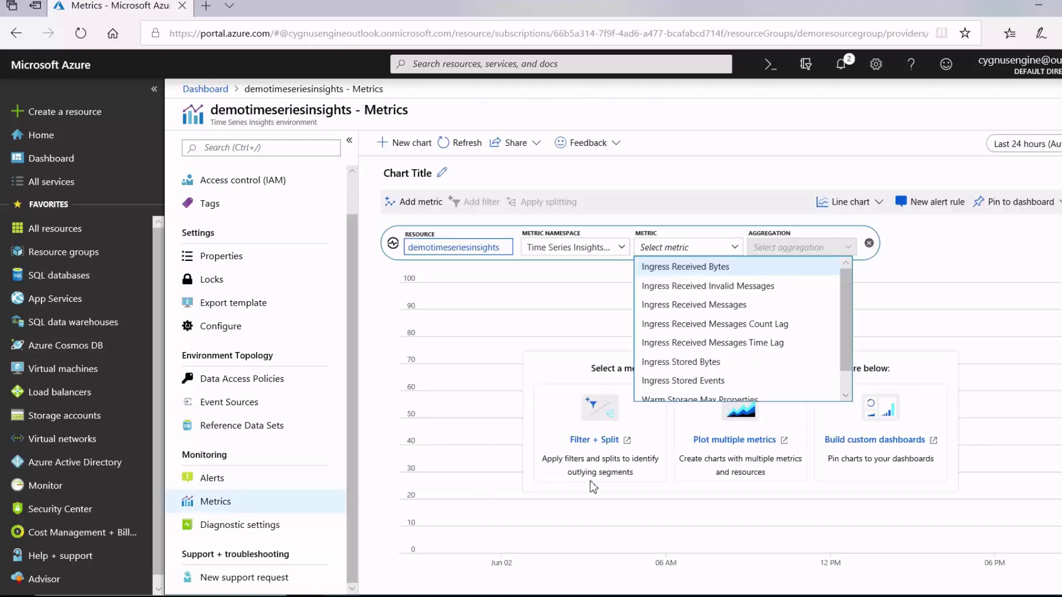
click(685, 268)
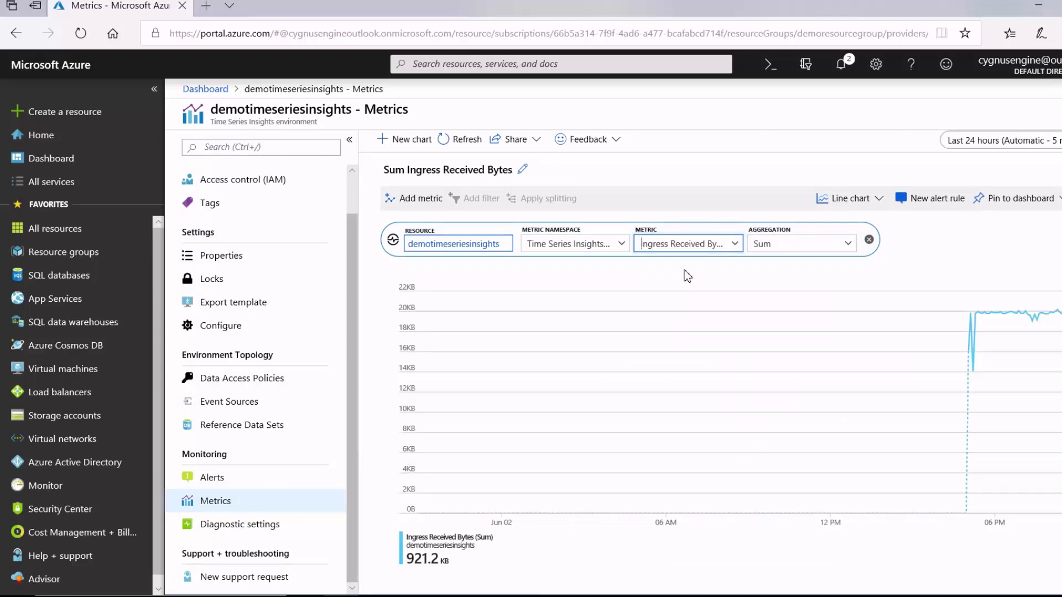
mouse_move(967, 349)
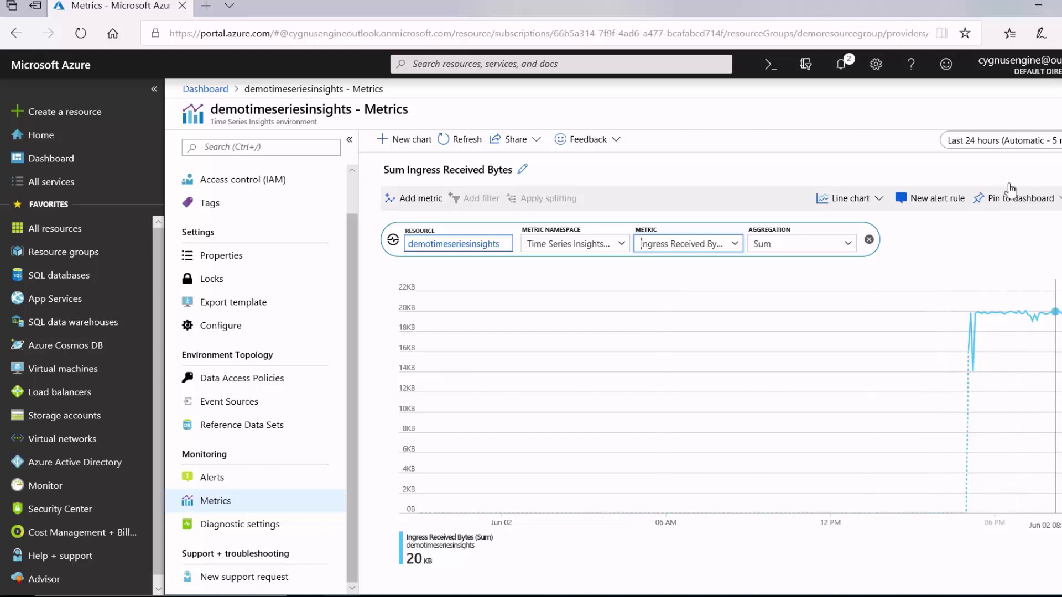
click(992, 138)
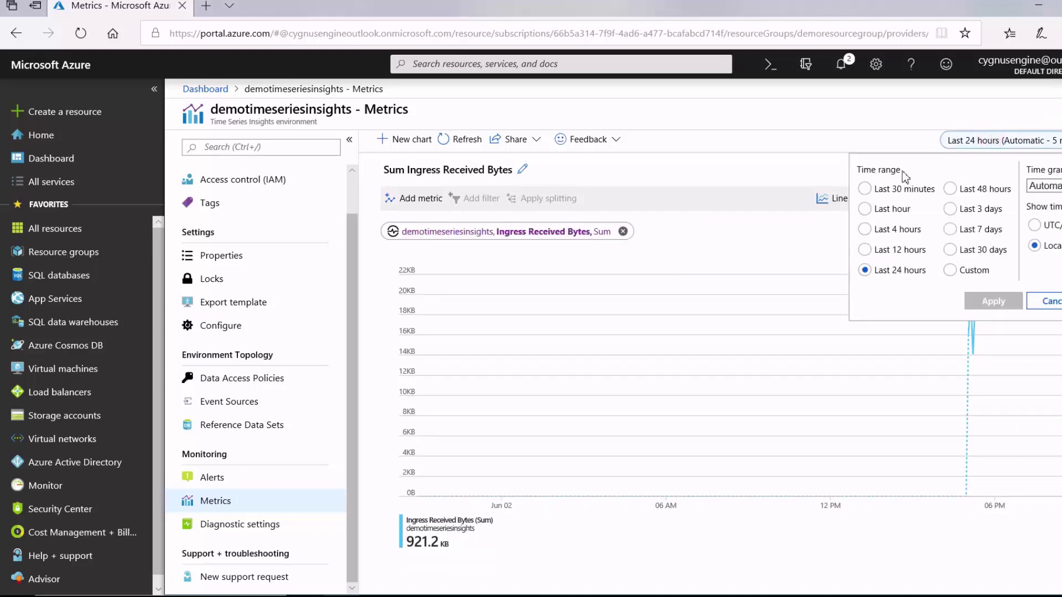
click(865, 229)
click(993, 302)
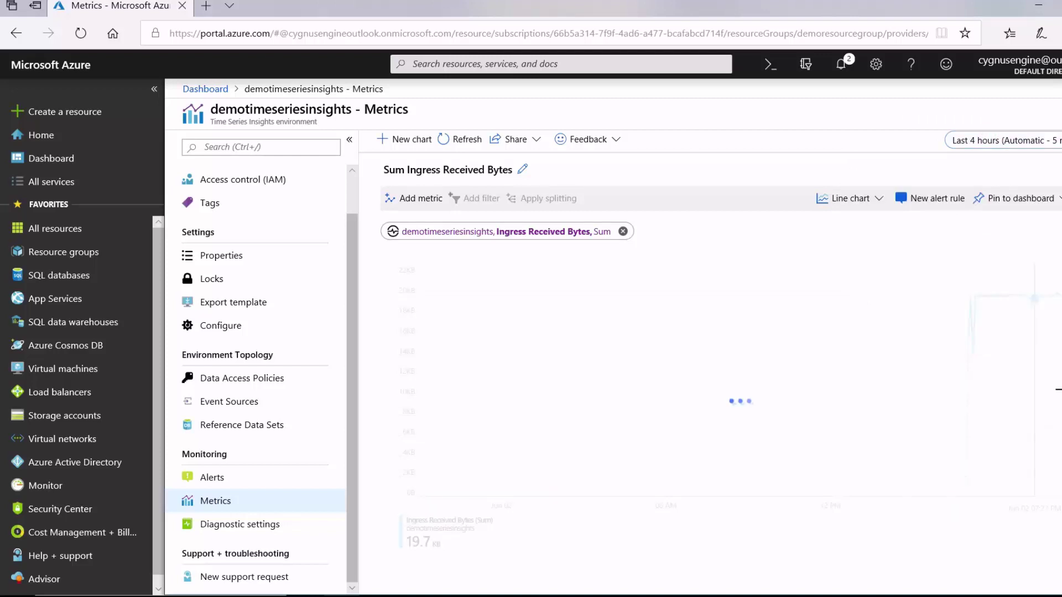
Narrow the metric chart to the last 30 minutes, then return to Overview.
click(1003, 141)
click(866, 191)
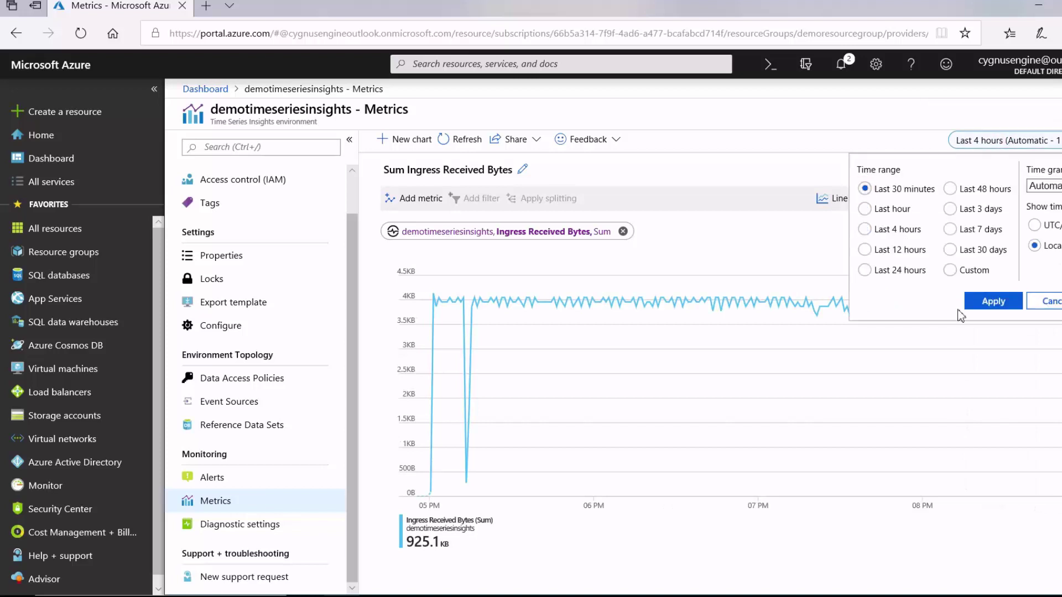
click(990, 302)
click(223, 188)
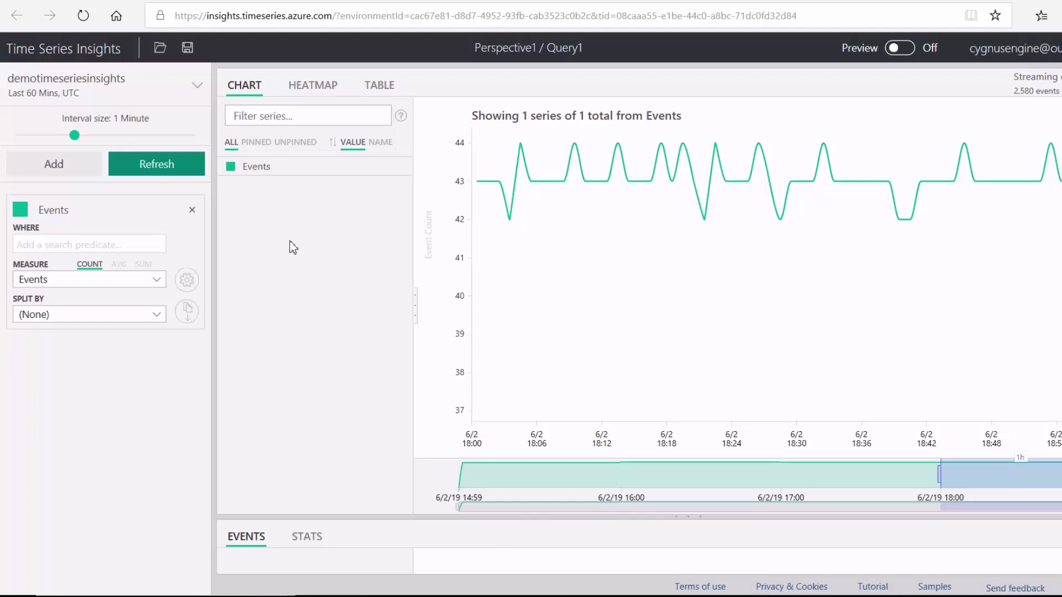
Try the heatmap and table views, then return to the line chart.
click(301, 85)
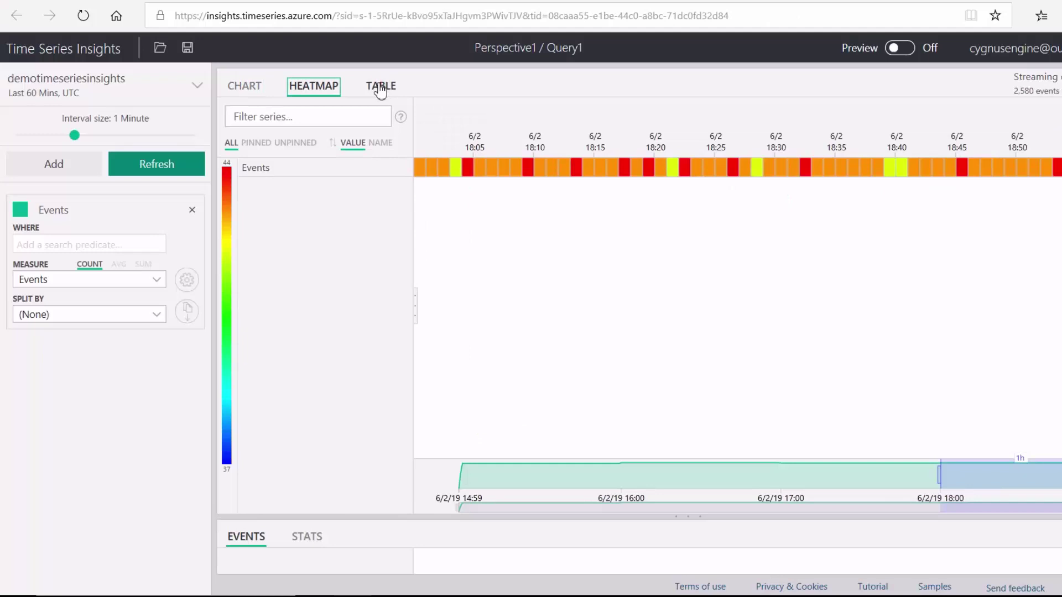
click(380, 88)
click(246, 87)
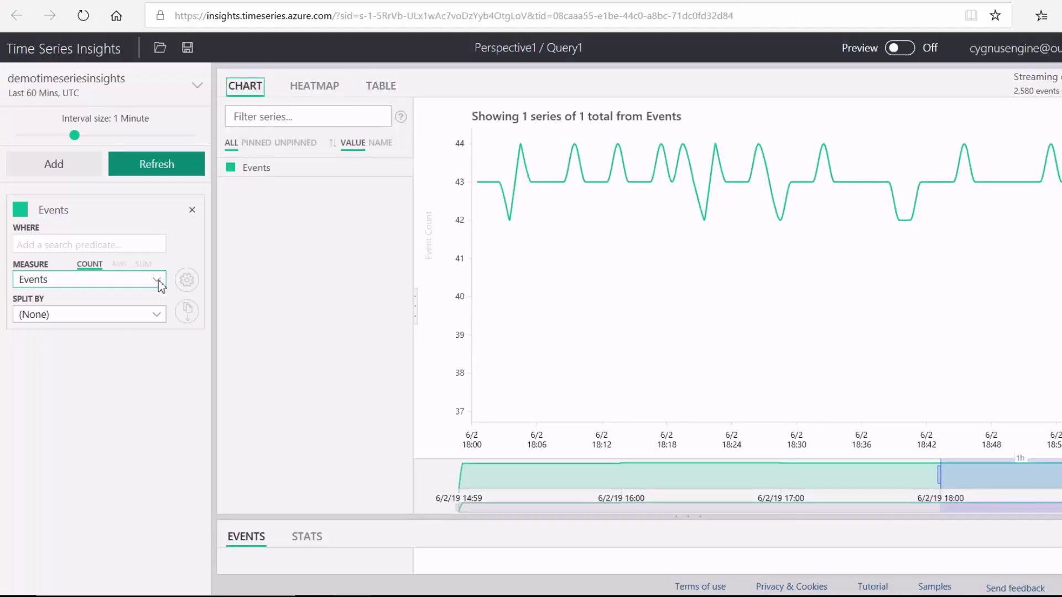
Set the measure to humidityData and split it by deviceId.
click(157, 279)
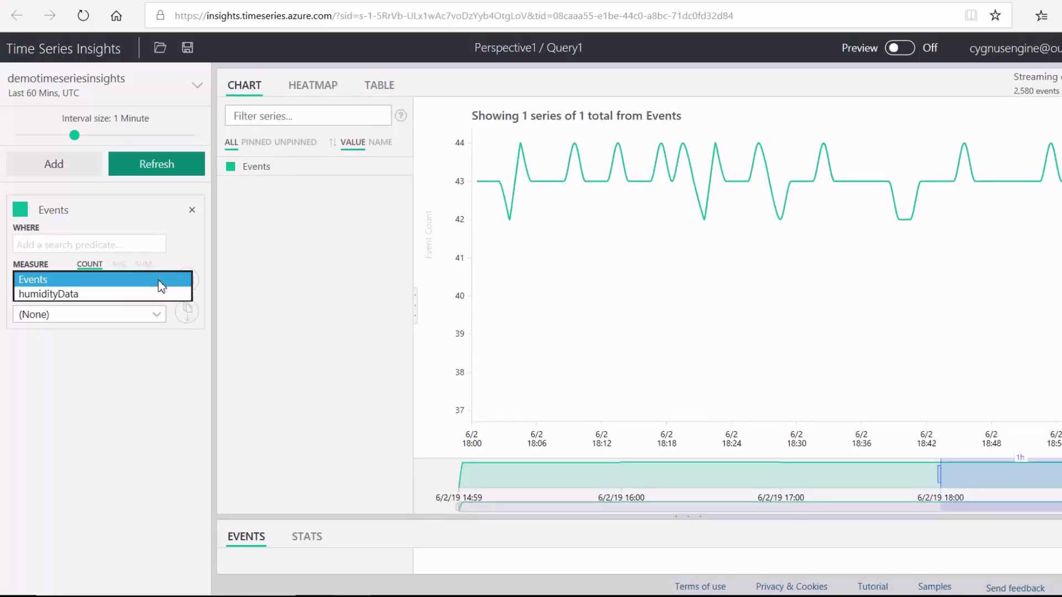
click(78, 293)
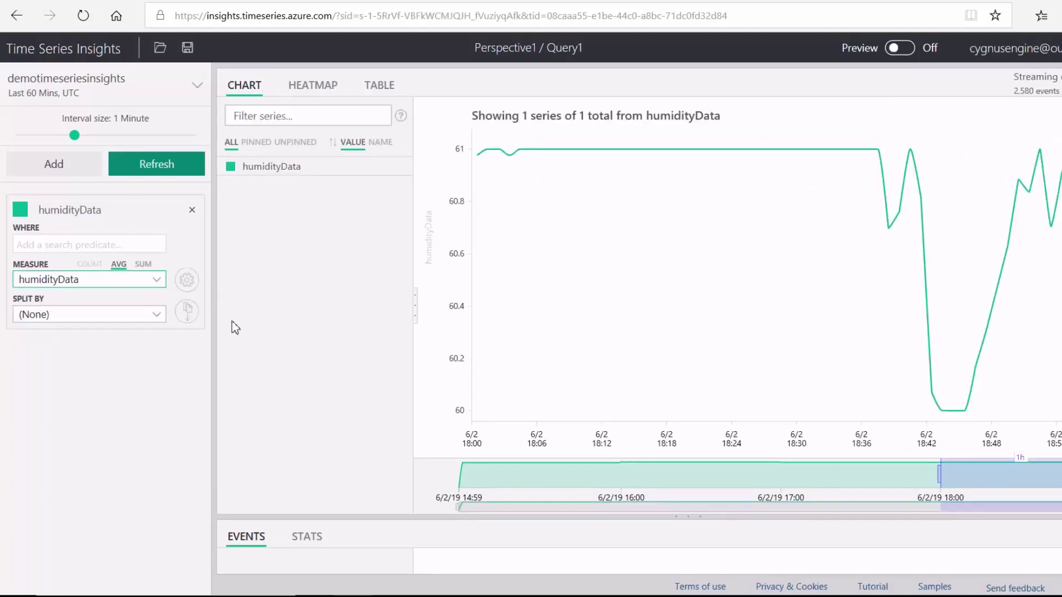
click(153, 316)
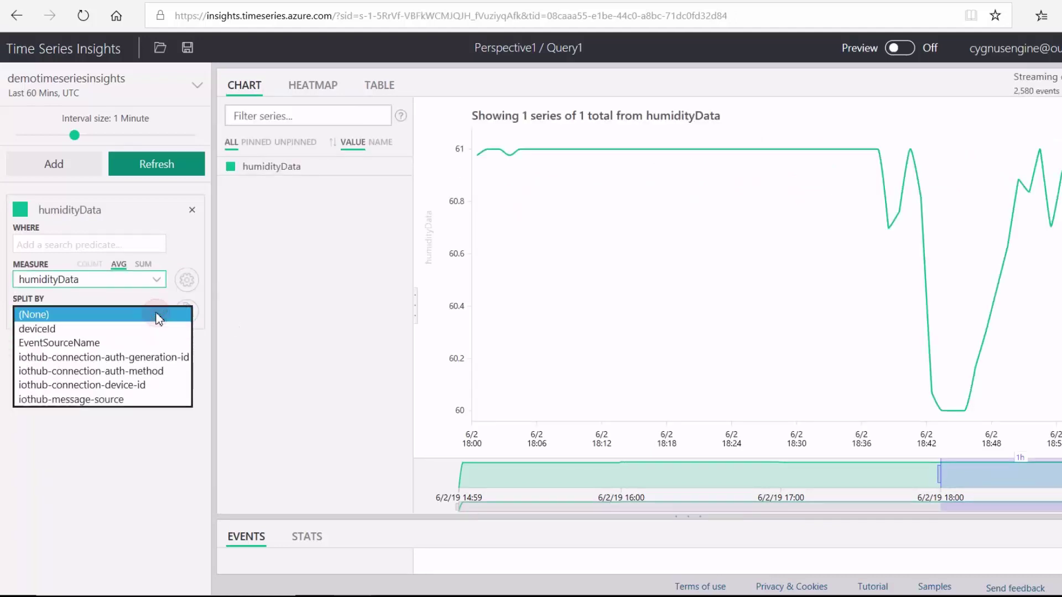
click(67, 328)
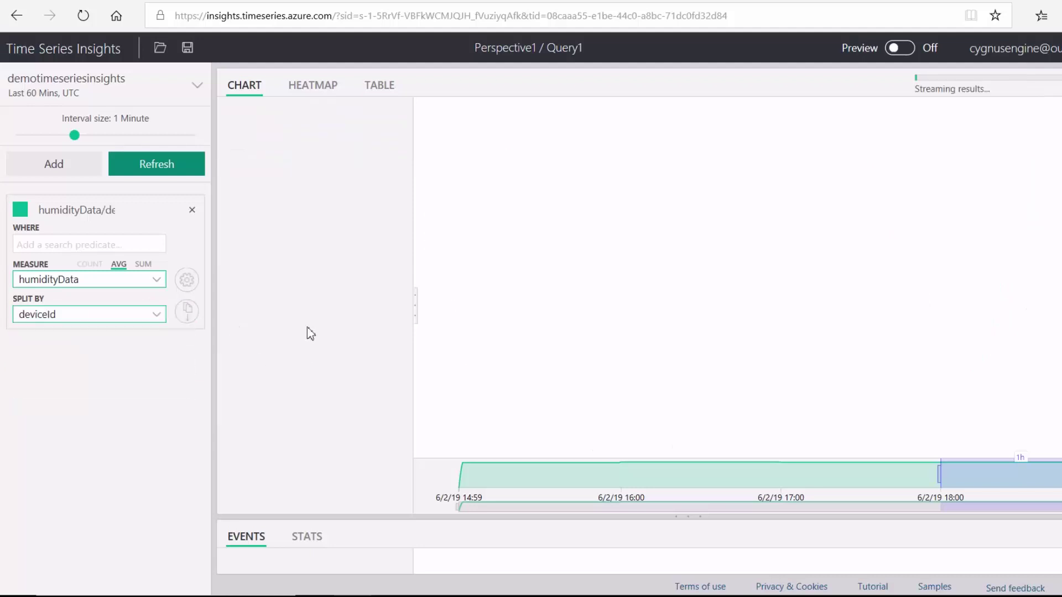
mouse_move(855, 222)
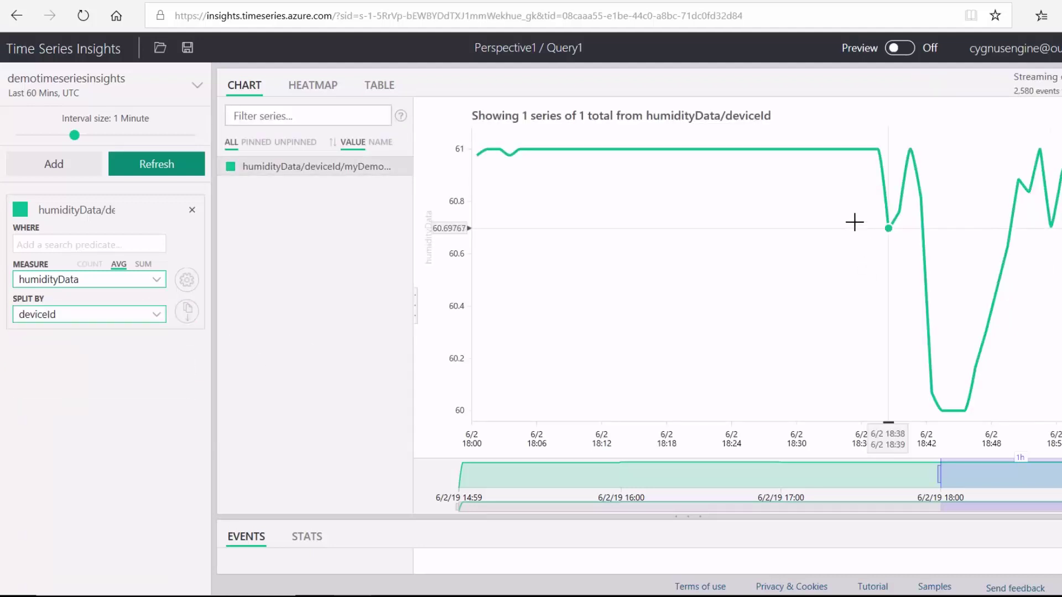
Brush the last 20 minutes of humidity, browse its raw events, then adjust the interval size.
drag(857, 180, 1059, 227)
click(972, 200)
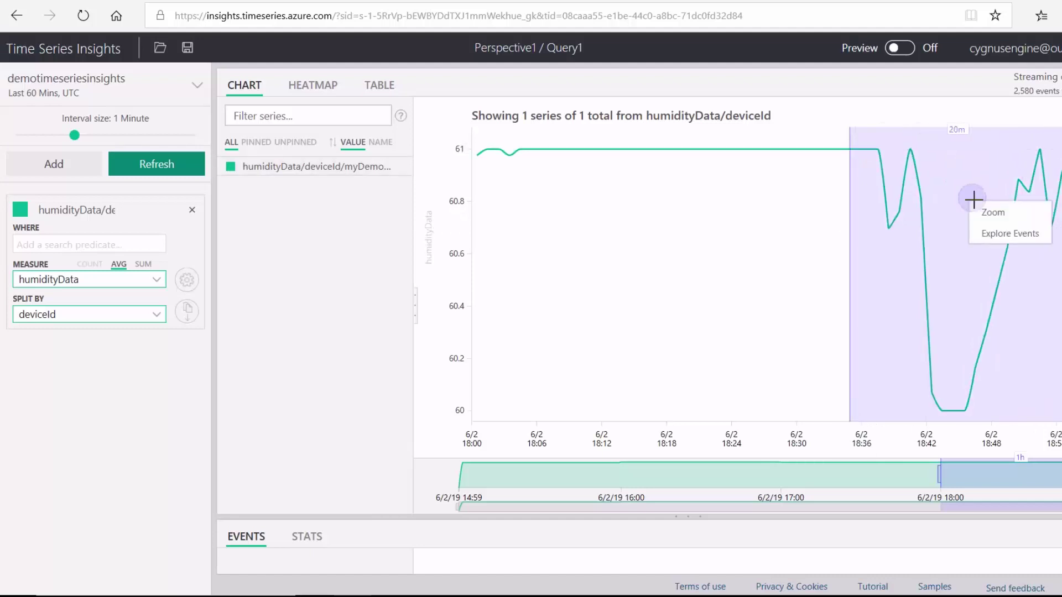
click(1002, 234)
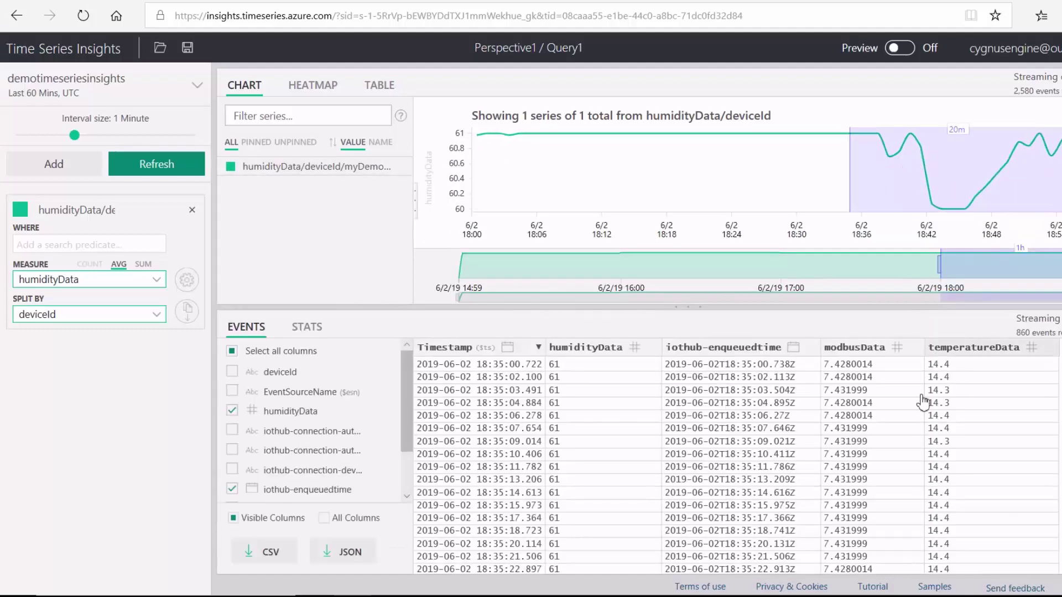
scroll(826, 429, down, 10)
scroll(505, 441, down, 1)
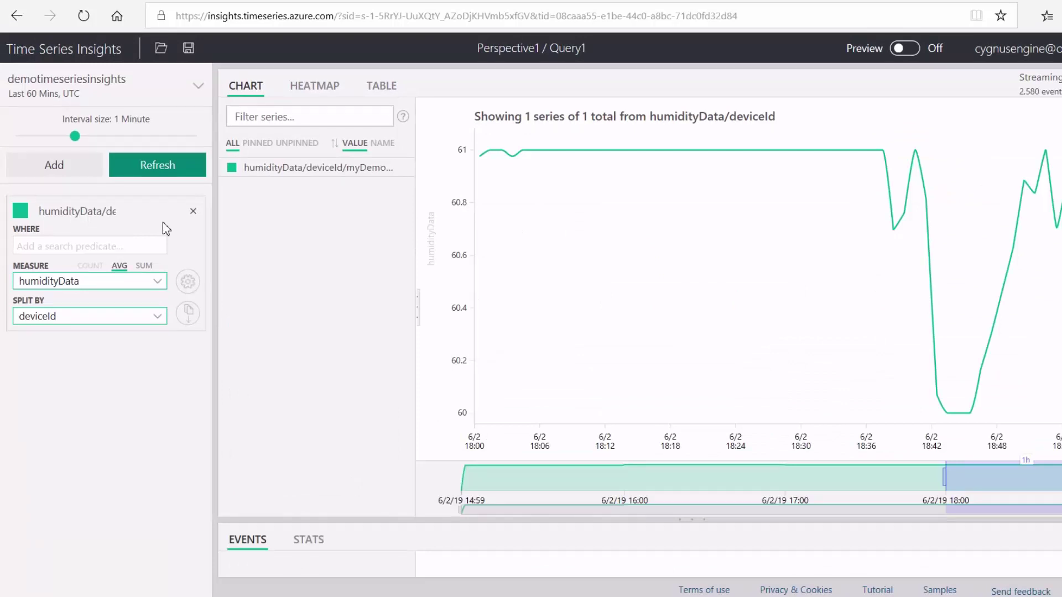
mouse_move(74, 136)
mouse_down()
mouse_move(190, 137)
mouse_move(74, 145)
mouse_up()
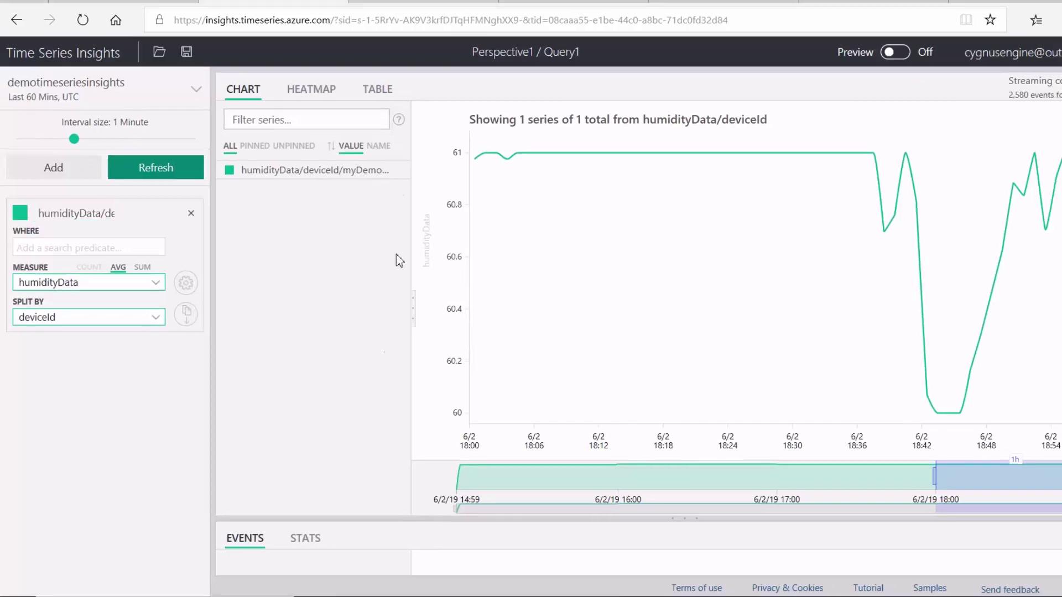
Show humidity averages as a time-grid table, save it as Table.csv, and switch to the samples gallery.
click(382, 88)
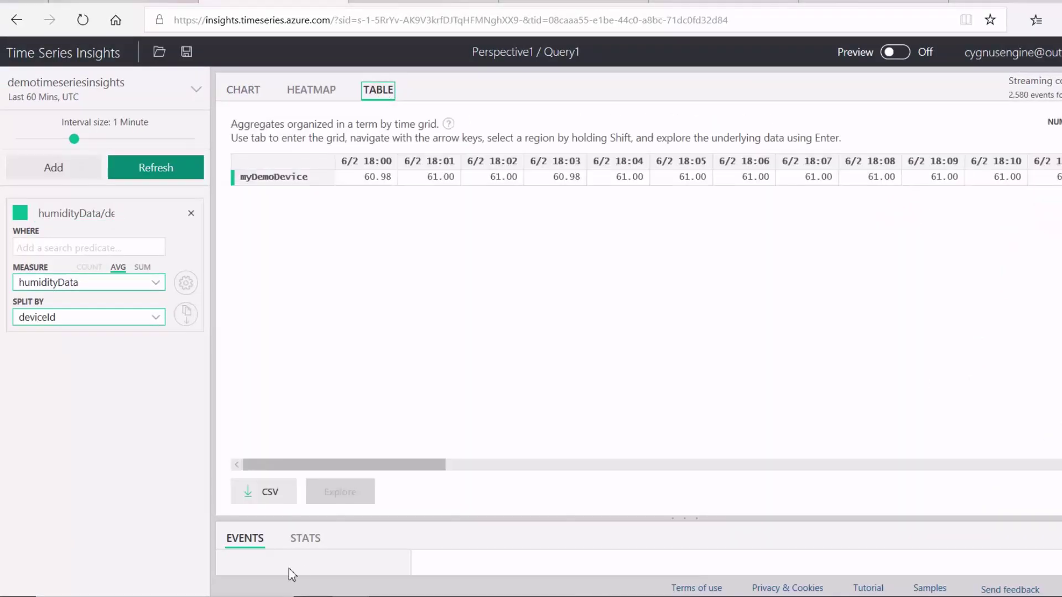
click(262, 497)
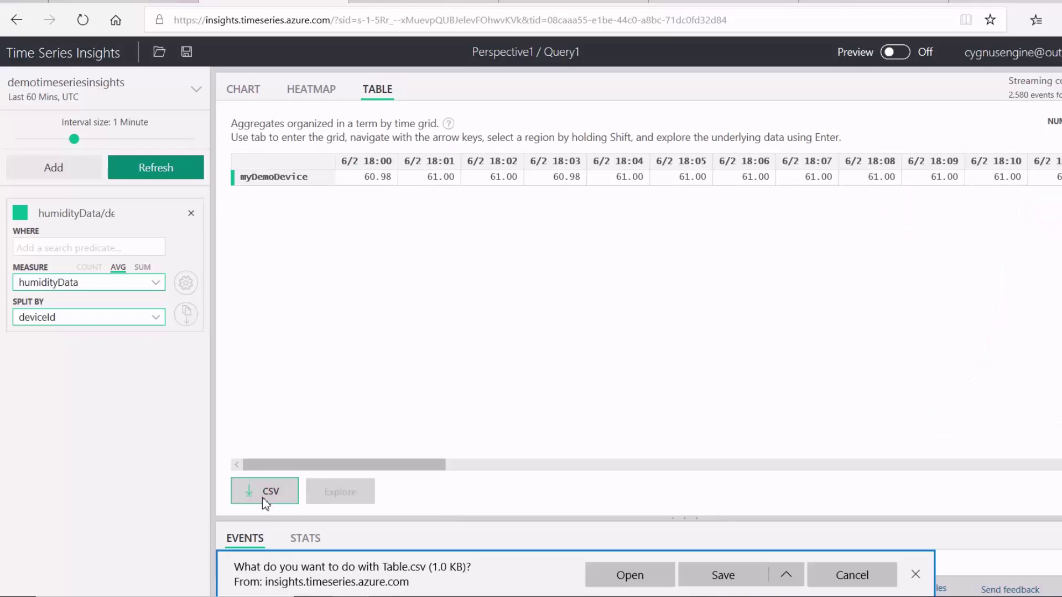
click(716, 575)
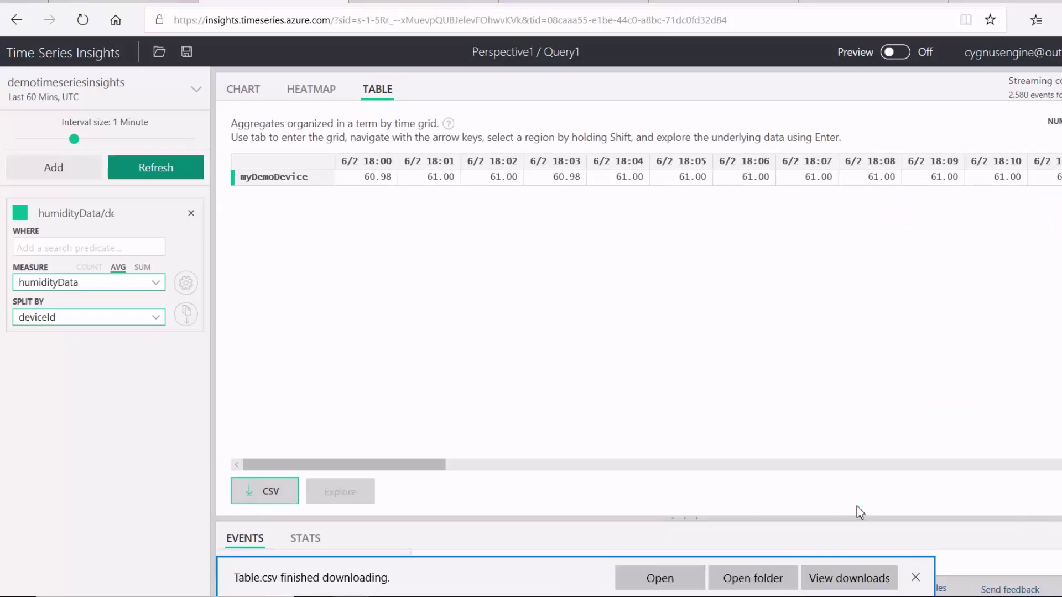
click(426, 2)
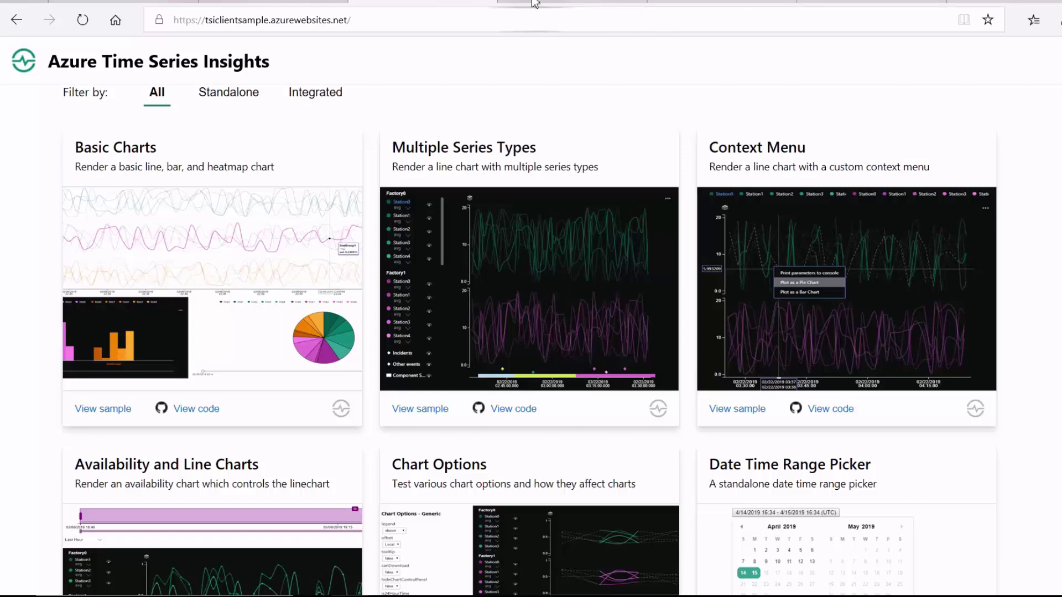
In the context-menu sample, plot Factory0's station values as bar charts, then as a pie chart.
click(570, 3)
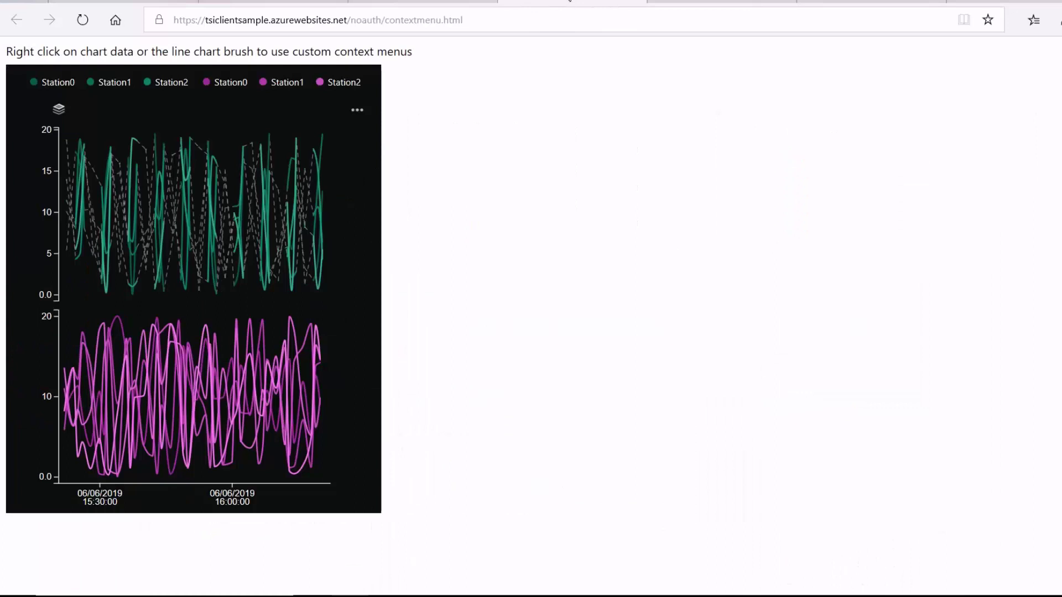
right_click(252, 215)
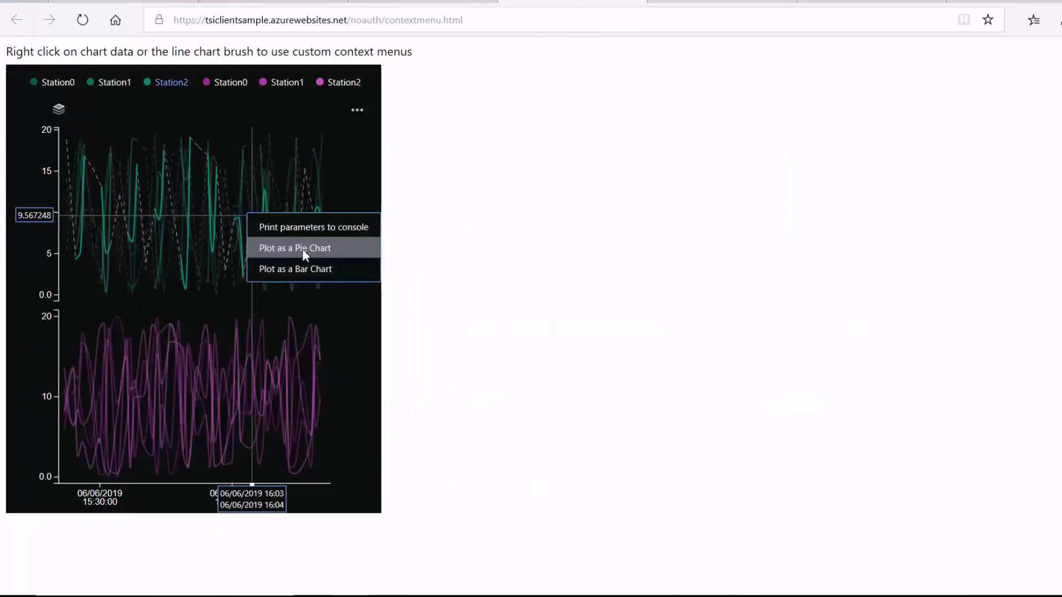
click(305, 267)
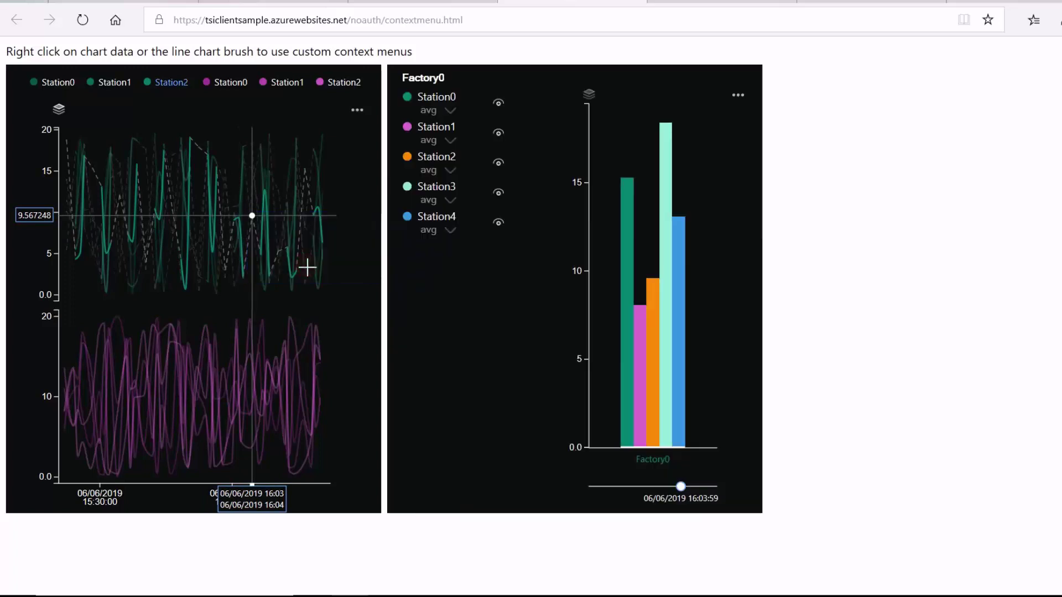
right_click(280, 221)
click(313, 277)
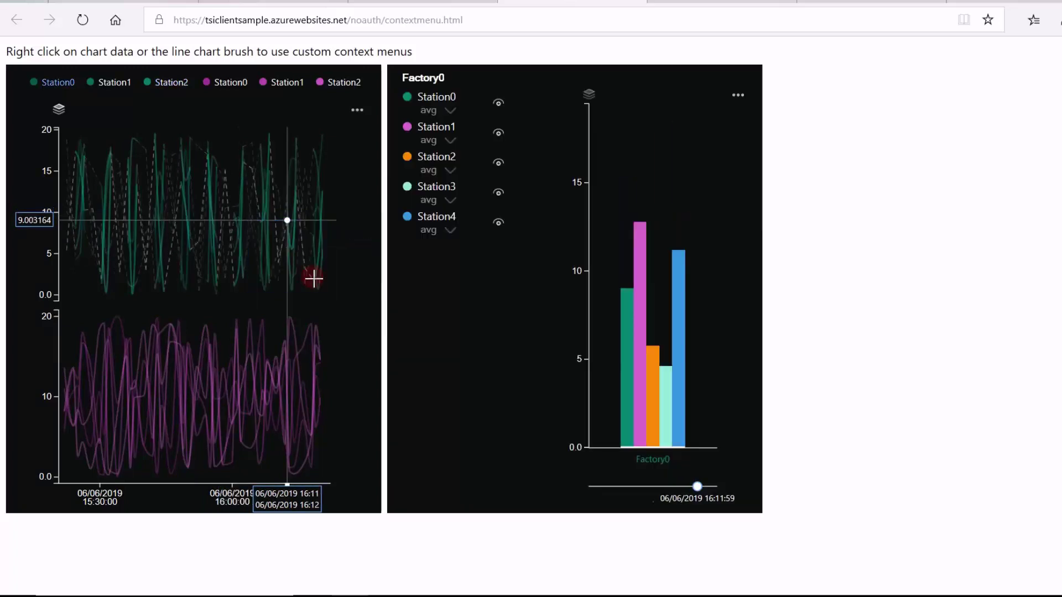
right_click(281, 215)
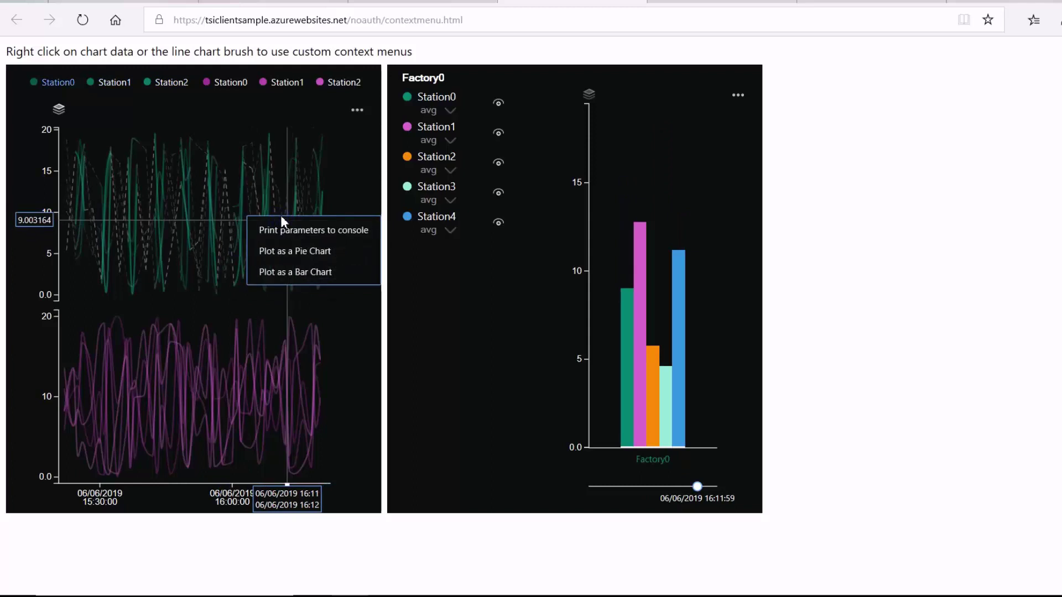
click(314, 252)
On the Basic Charts line chart, drop time markers at 16:05 and 15:43.
click(854, 3)
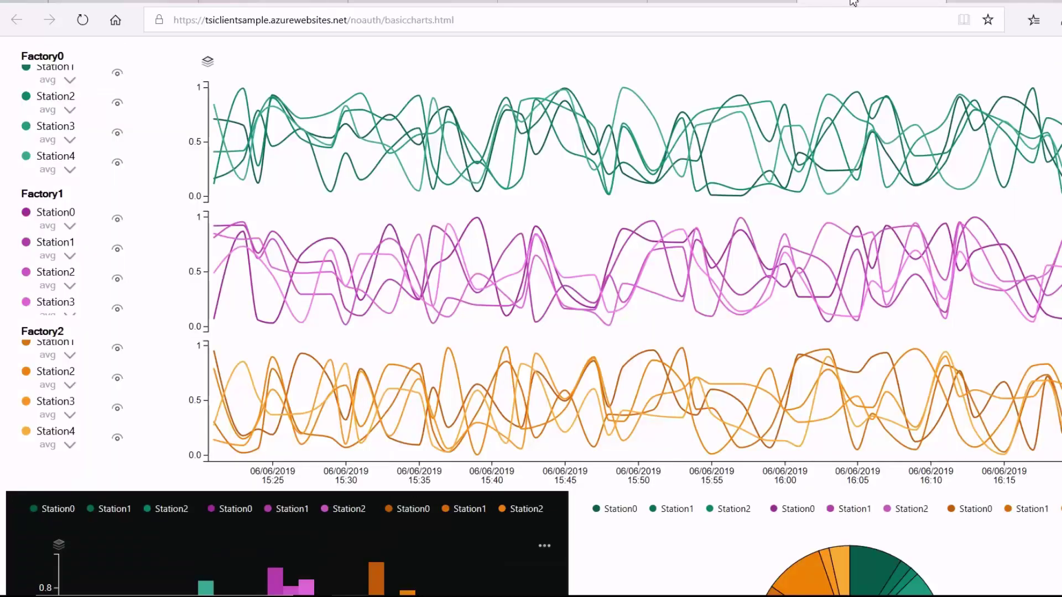
click(1048, 66)
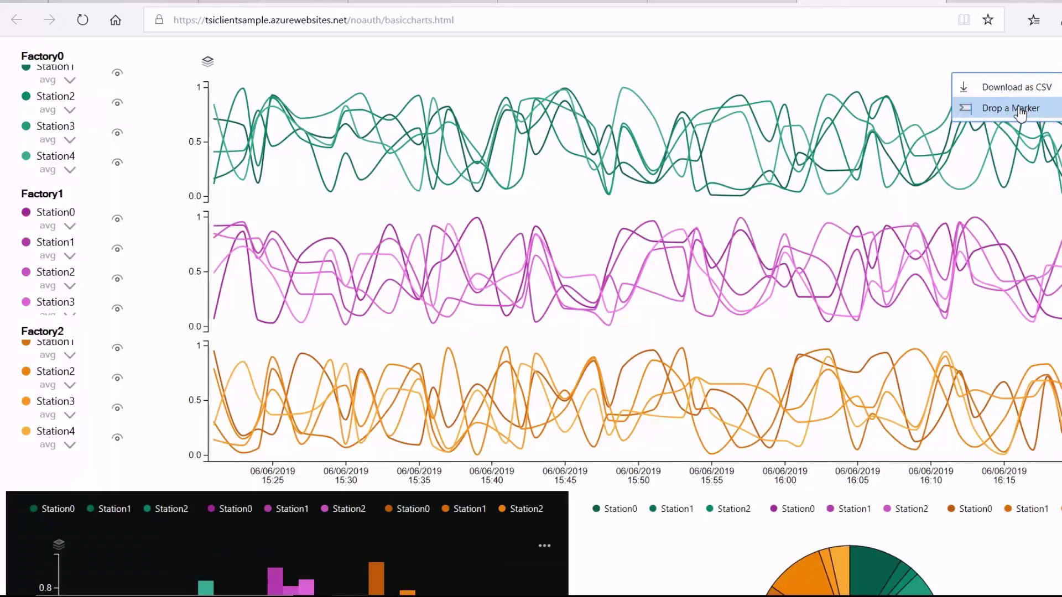
click(1018, 107)
drag(880, 111, 855, 104)
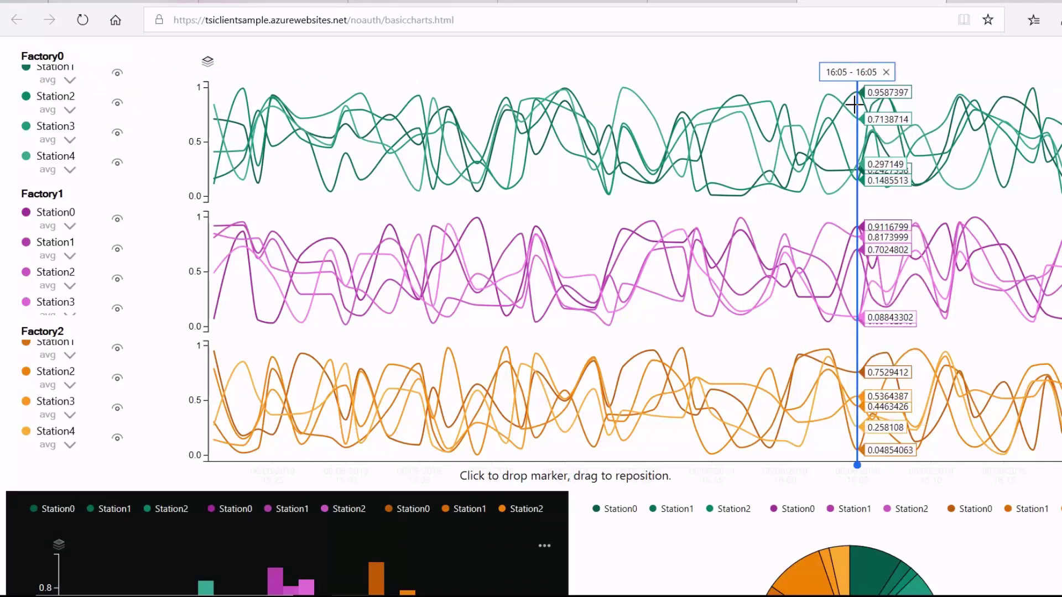
click(1048, 66)
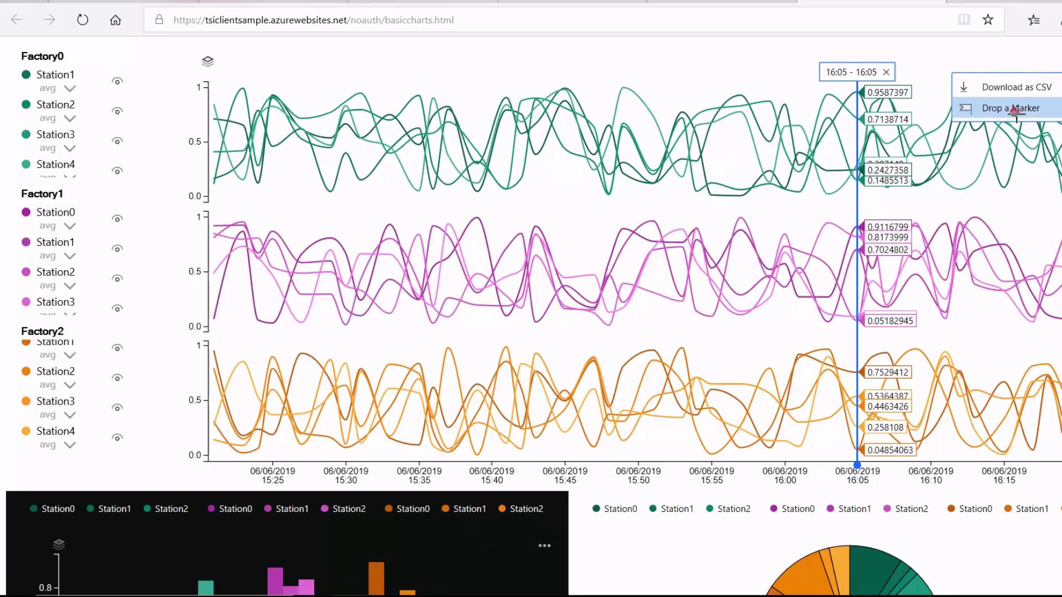
click(1014, 105)
click(521, 118)
drag(533, 118, 547, 117)
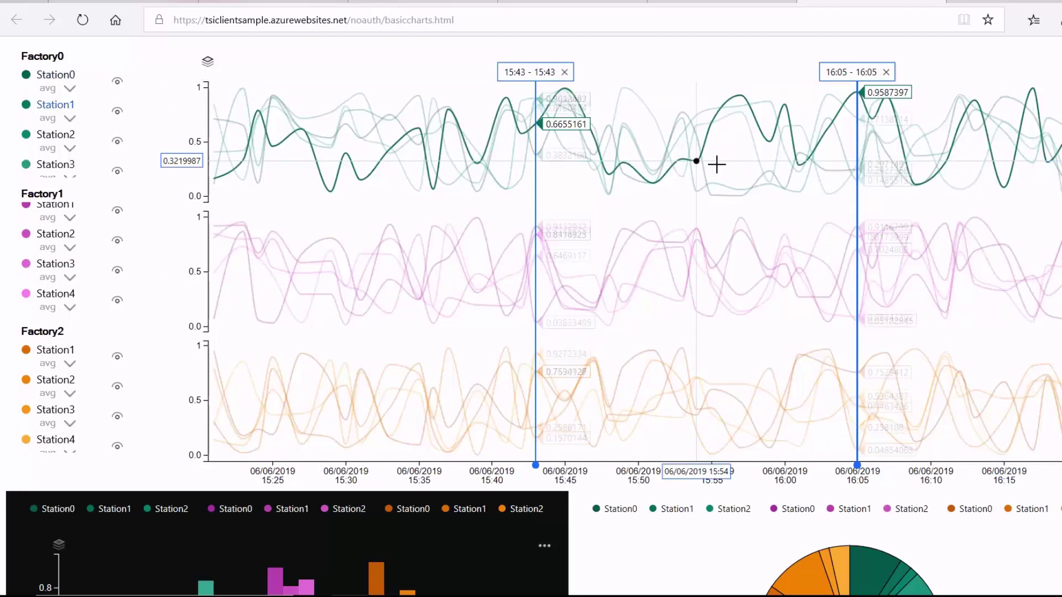
Move the bar chart slider to 15:23 and the pie chart slider to 15:36.
scroll(714, 166, down, 7)
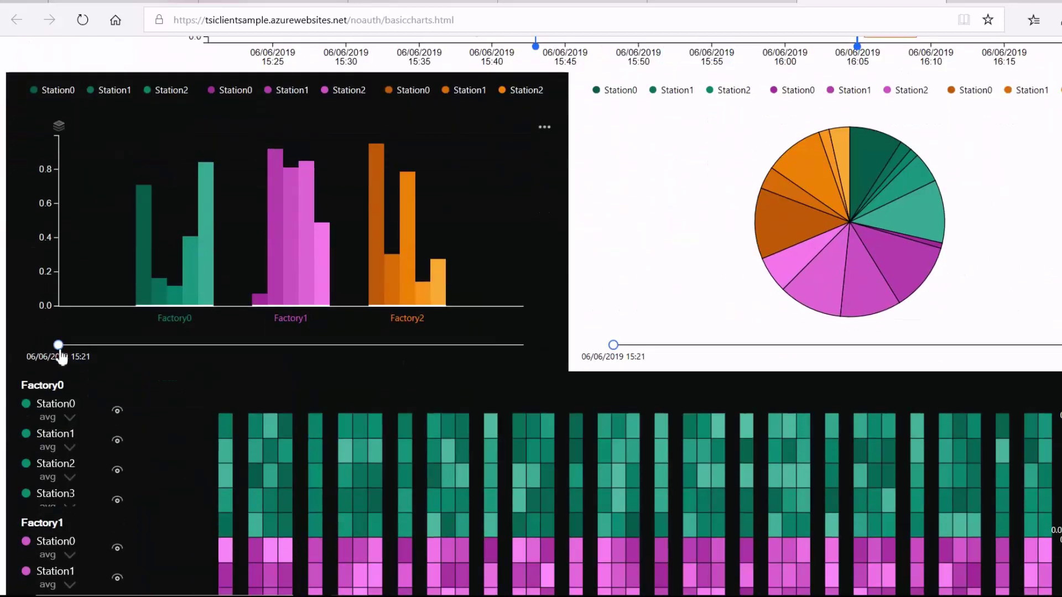
mouse_move(58, 344)
mouse_down()
mouse_move(166, 359)
mouse_move(416, 359)
mouse_up()
drag(615, 347, 887, 355)
Open basiccharts.html on GitHub and scroll to the line, bar and pie chart render calls.
click(907, 5)
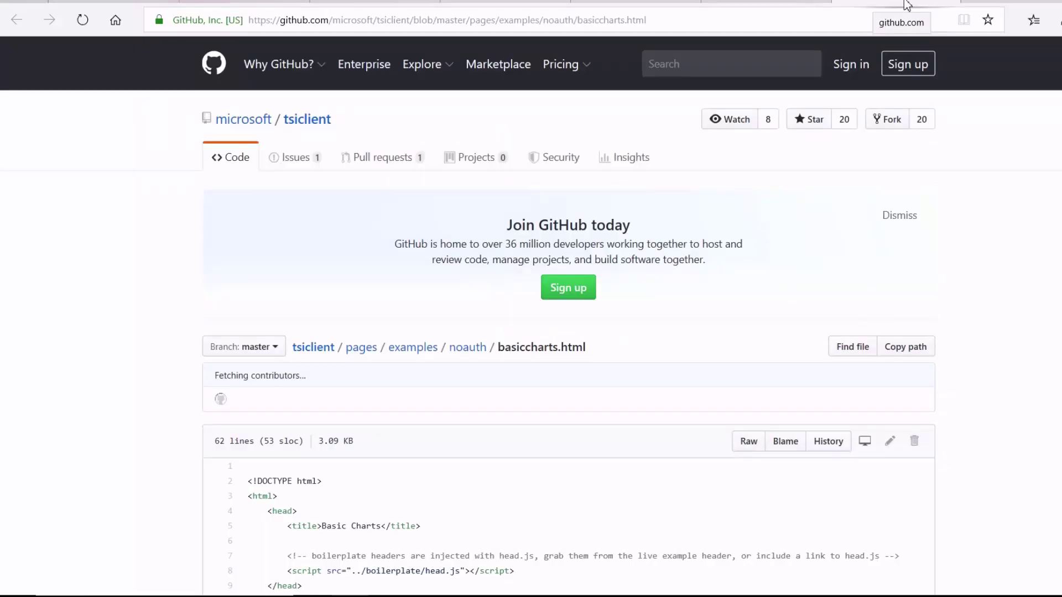
scroll(1035, 285, down, 5)
scroll(1035, 285, down, 5)
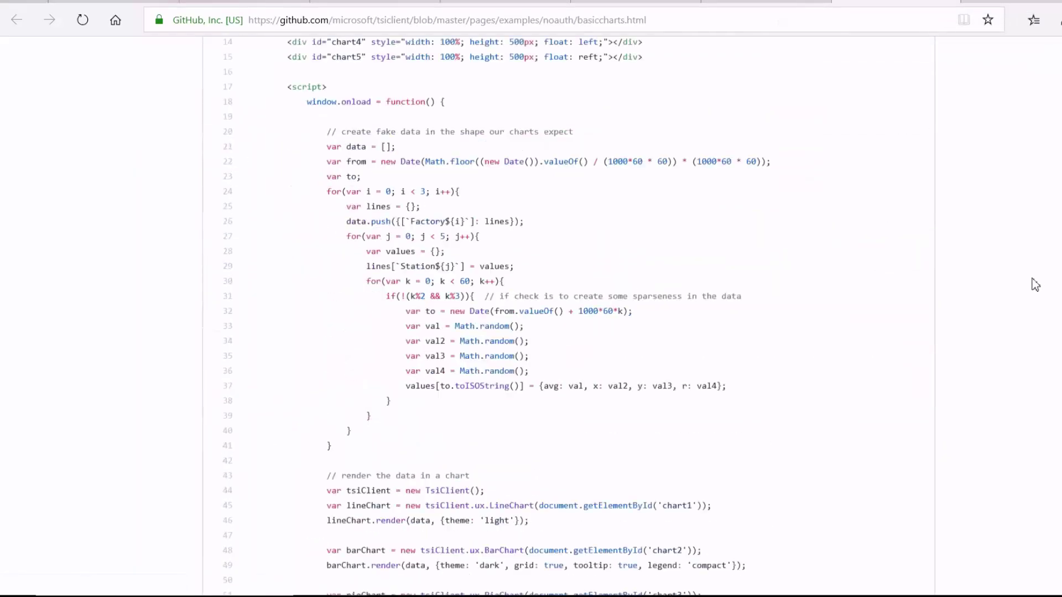
scroll(1035, 285, down, 1)
scroll(1035, 284, down, 5)
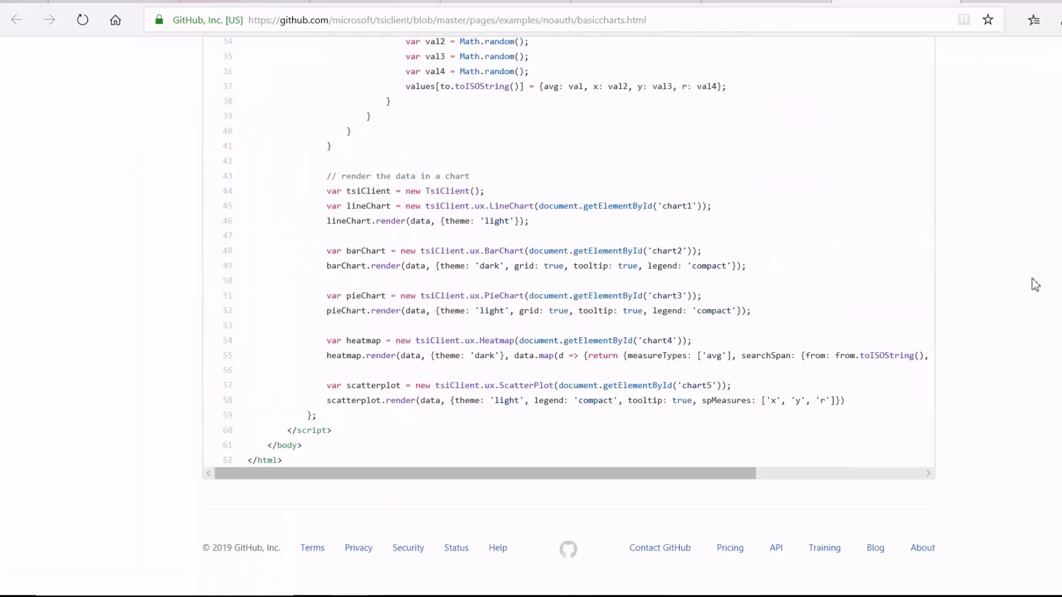